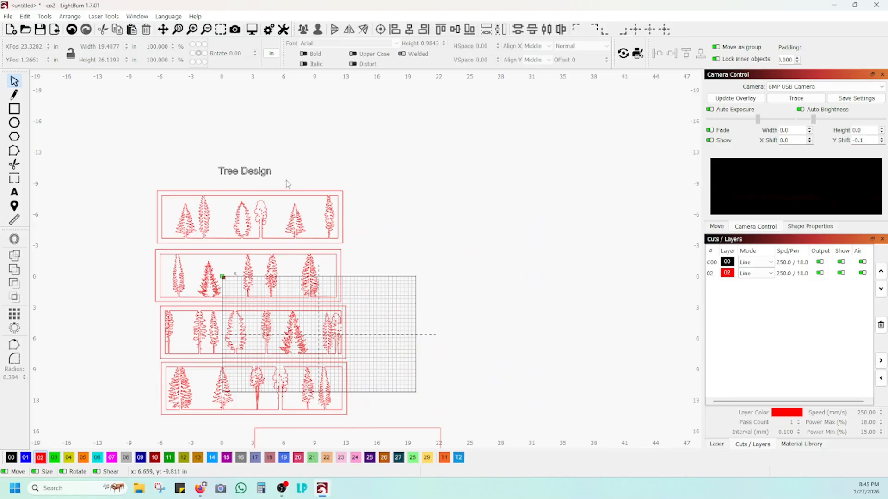
- Delete the "Tree Design" title text above the four tree panels
{"action": "left_click_drag", "start_coordinate": [287, 182], "coordinate": [184, 146]}
{"action": "left_click", "coordinate": [316, 170]}
{"action": "left_click_drag", "start_coordinate": [284, 181], "coordinate": [192, 149]}
{"action": "key", "text": "Delete"}
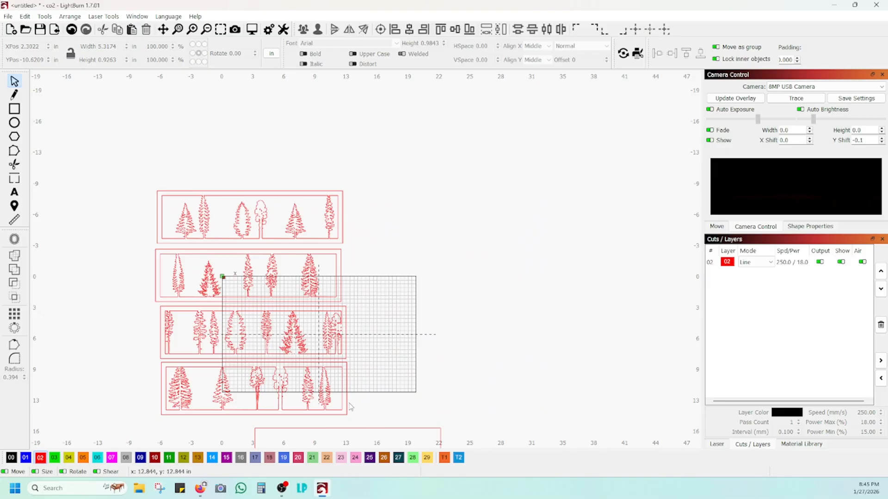
- Move the group of four tree panels well to the right of the work area, centred at about X 59.6, Y 0.3 in
{"action": "left_click_drag", "start_coordinate": [356, 420], "coordinate": [110, 151]}
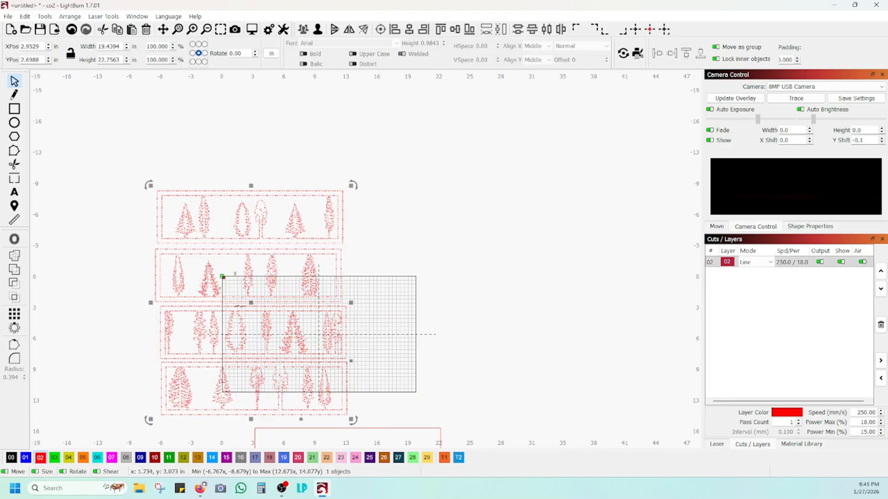
{"action": "left_click_drag", "start_coordinate": [251, 304], "coordinate": [655, 273]}
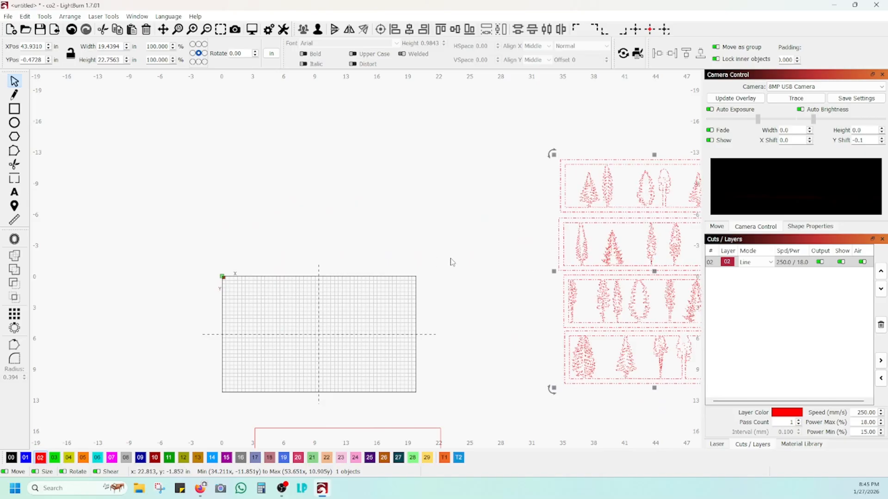
{"action": "left_click_drag", "start_coordinate": [466, 259], "coordinate": [146, 242]}
{"action": "left_click_drag", "start_coordinate": [335, 257], "coordinate": [489, 265]}
{"action": "left_click_drag", "start_coordinate": [334, 274], "coordinate": [178, 273]}
{"action": "scroll", "coordinate": [355, 301], "scroll_direction": "up", "scroll_amount": 3}
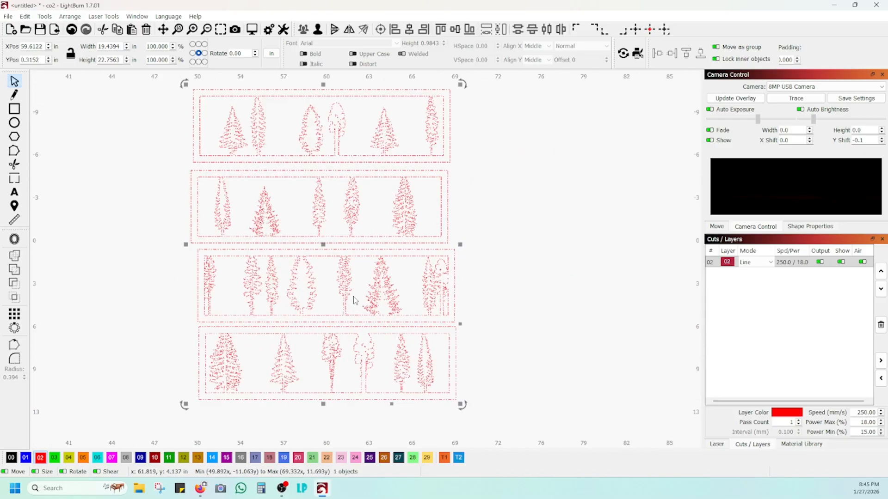
{"action": "left_click", "coordinate": [535, 273]}
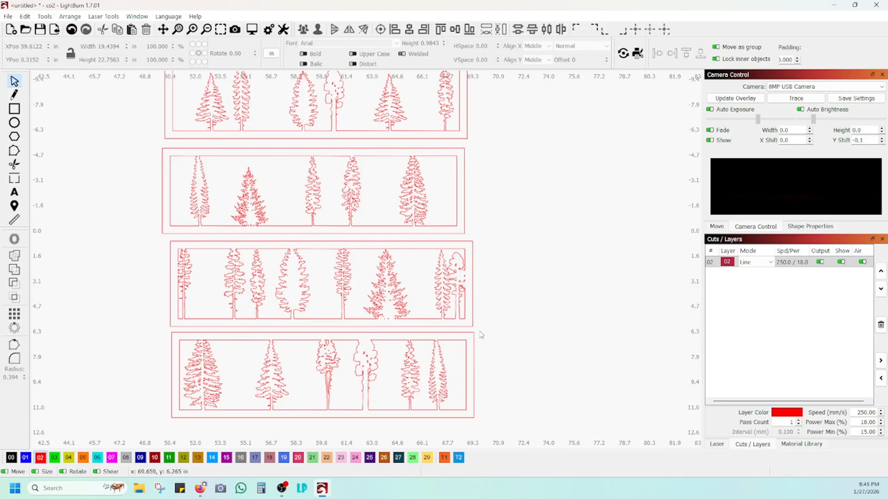
- Ungroup the four tree panels and clear the selection
{"action": "left_click_drag", "start_coordinate": [481, 333], "coordinate": [161, 237]}
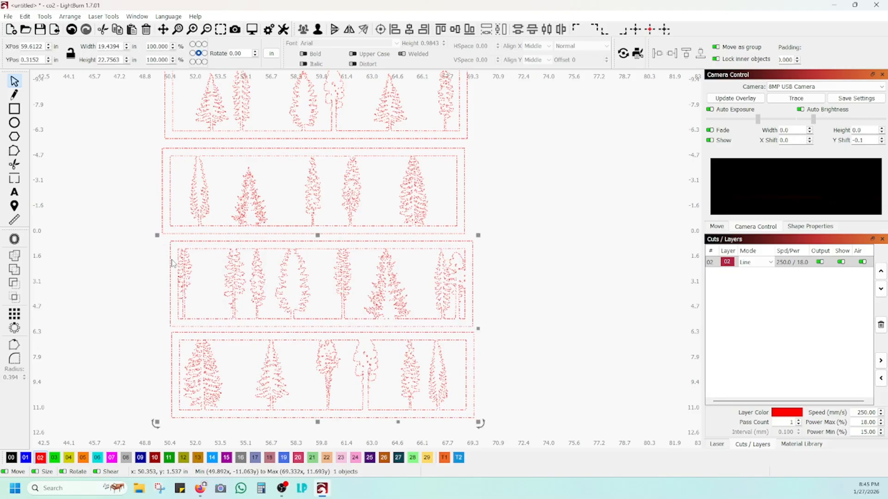
{"action": "key", "text": "ctrl+u"}
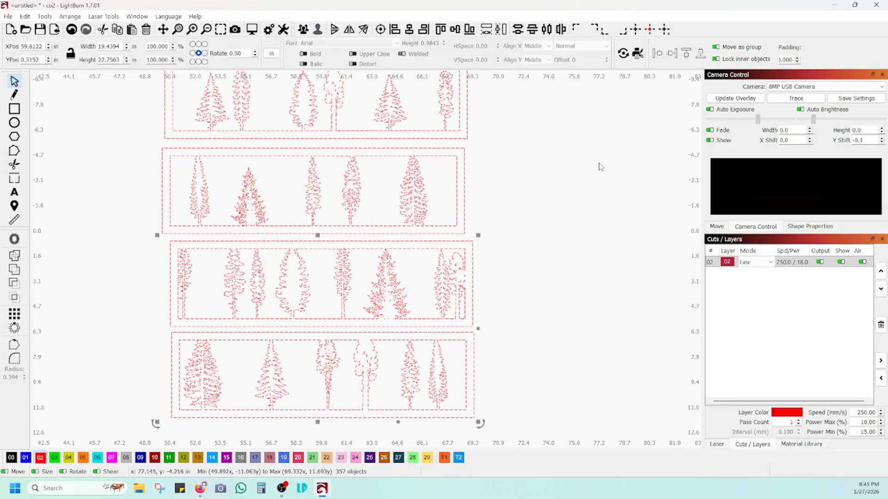
{"action": "left_click", "coordinate": [596, 177]}
- Move the third tree panel from the stack out to the right, centred at about X 91.4, Y 1.6 in
{"action": "left_click_drag", "start_coordinate": [481, 332], "coordinate": [153, 242]}
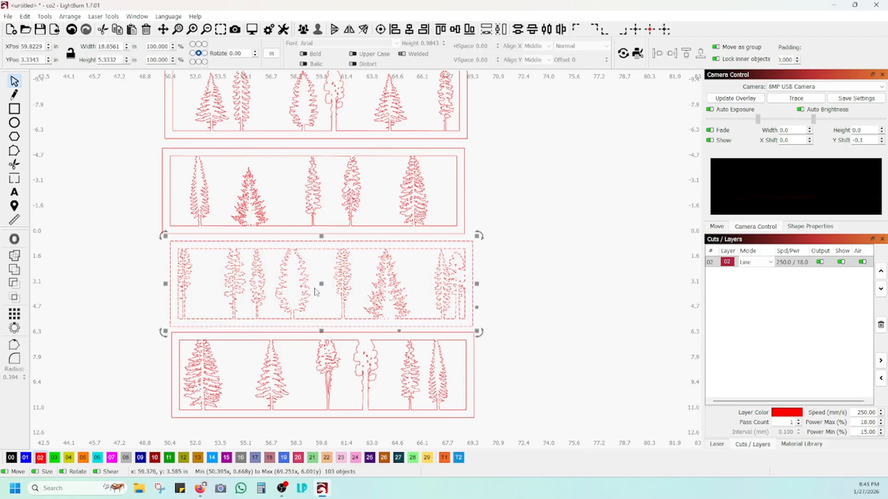
{"action": "left_click_drag", "start_coordinate": [367, 284], "coordinate": [814, 257]}
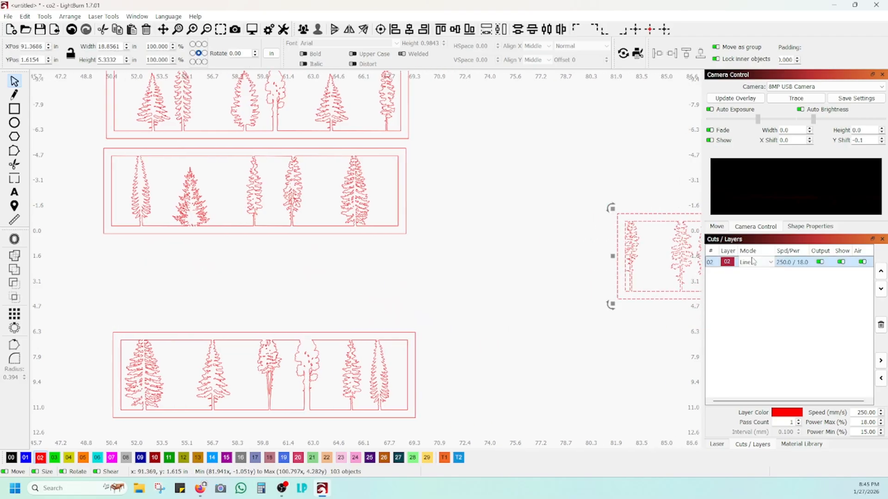
{"action": "scroll", "coordinate": [536, 289], "scroll_direction": "down", "scroll_amount": 3}
{"action": "left_click_drag", "start_coordinate": [502, 367], "coordinate": [346, 137]}
{"action": "left_click_drag", "start_coordinate": [377, 266], "coordinate": [122, 321]}
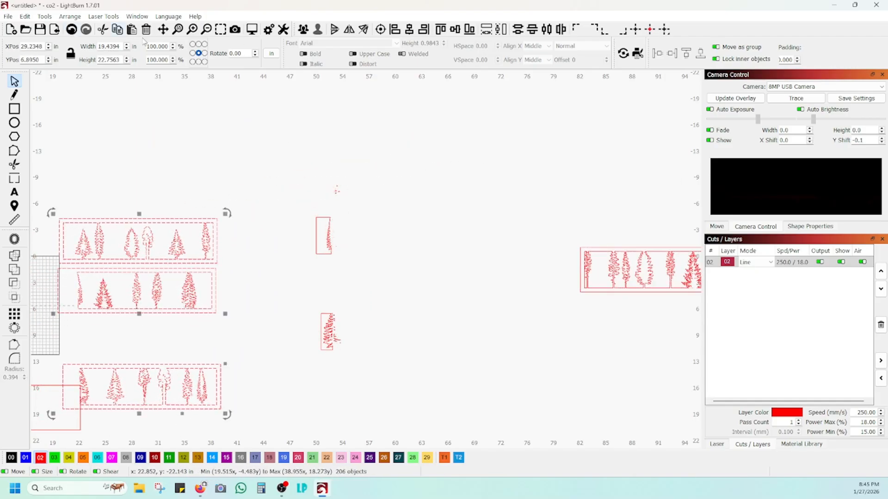
{"action": "left_click", "coordinate": [71, 29]}
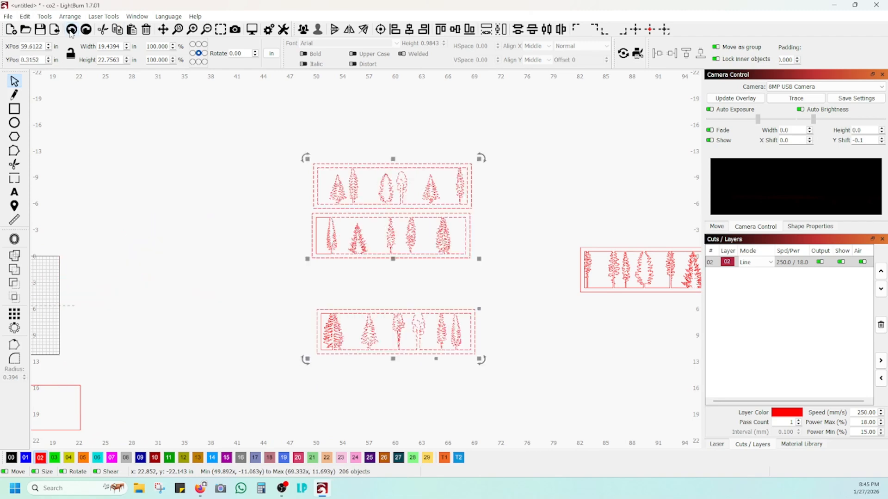
- Move the three remaining tree panels together back over the work area, centred at about X 14.7, Y 0.9 in
{"action": "left_click_drag", "start_coordinate": [503, 375], "coordinate": [272, 137]}
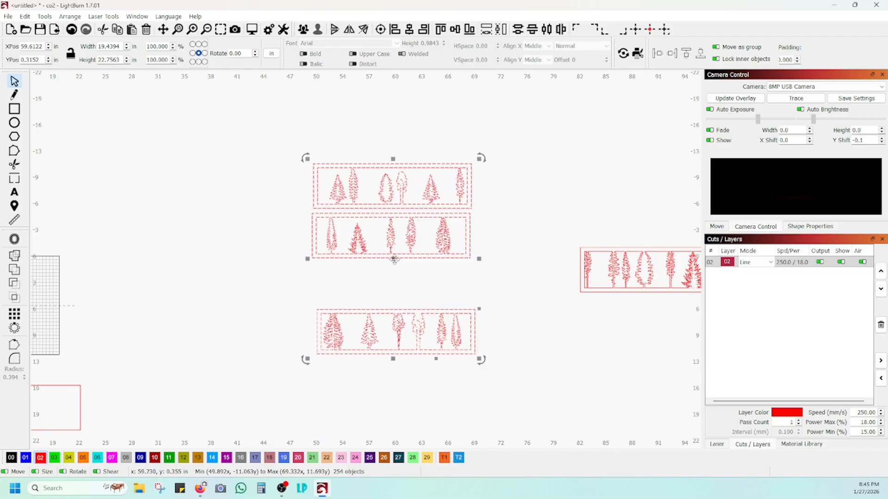
{"action": "left_click_drag", "start_coordinate": [402, 263], "coordinate": [63, 300]}
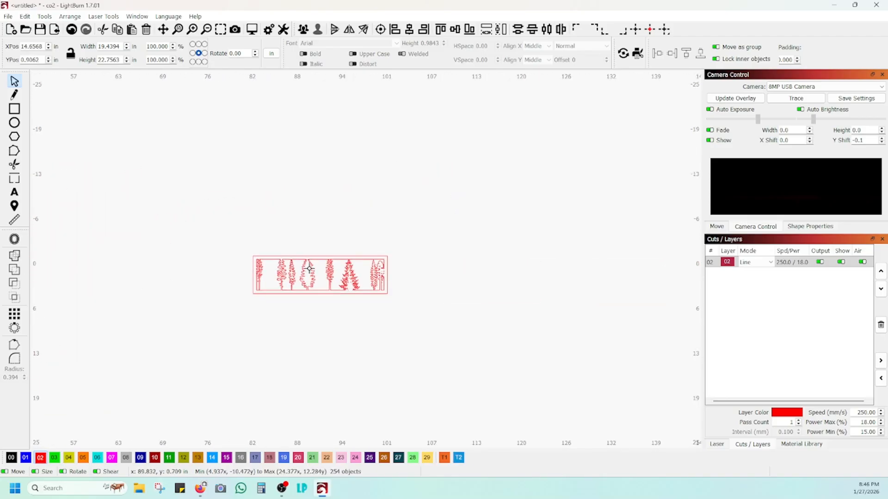
- Insert the "a horse" graphic from the Animals category of the Art Library beside the separated panel and close the library
{"action": "scroll", "coordinate": [309, 268], "scroll_direction": "up", "scroll_amount": 6}
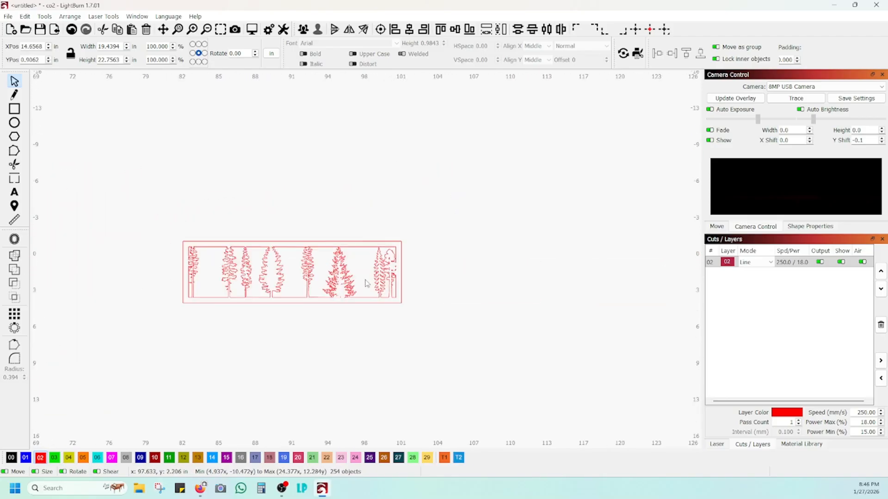
{"action": "left_click_drag", "start_coordinate": [318, 275], "coordinate": [468, 273]}
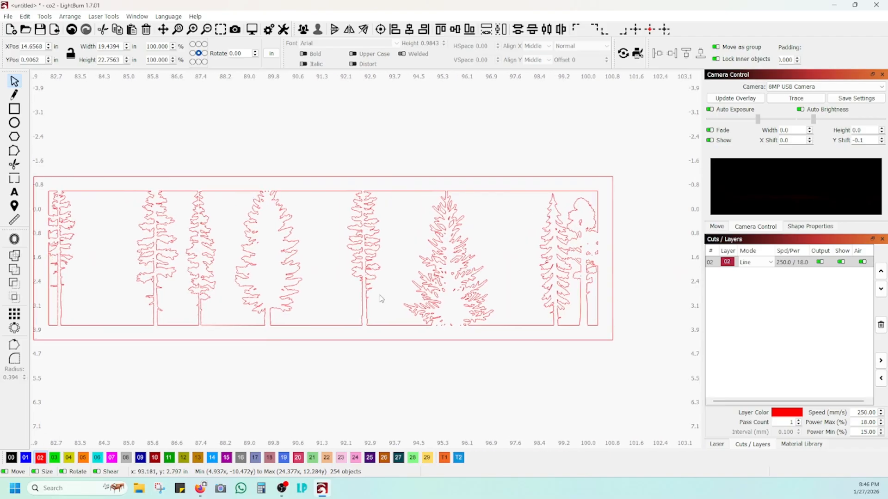
{"action": "scroll", "coordinate": [381, 298], "scroll_direction": "up", "scroll_amount": 2}
{"action": "scroll", "coordinate": [383, 296], "scroll_direction": "down", "scroll_amount": 2}
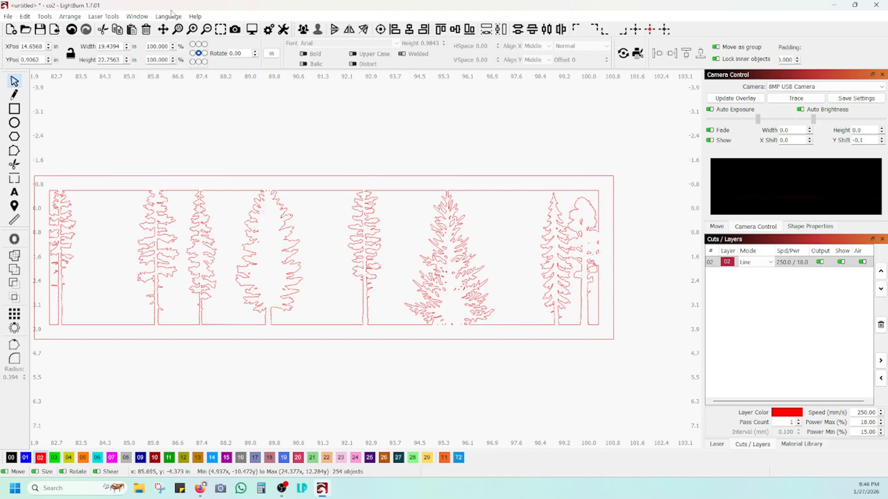
{"action": "left_click", "coordinate": [137, 17]}
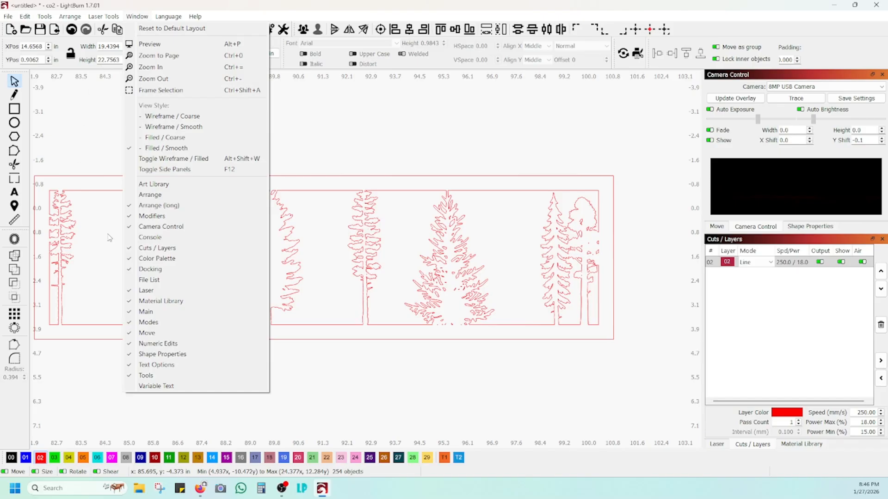
{"action": "left_click", "coordinate": [154, 184]}
{"action": "left_click_drag", "start_coordinate": [96, 242], "coordinate": [21, 113]}
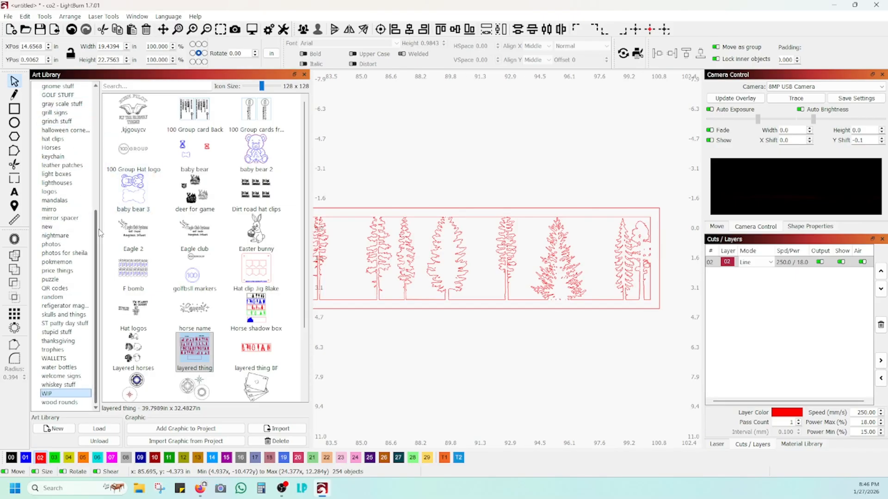
{"action": "left_click_drag", "start_coordinate": [96, 232], "coordinate": [96, 107]}
{"action": "left_click", "coordinate": [72, 87]}
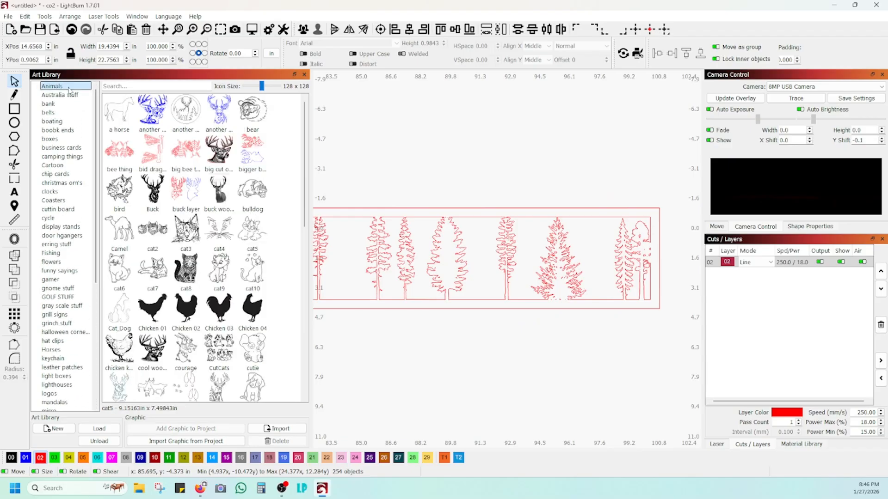
{"action": "double_click", "coordinate": [123, 116]}
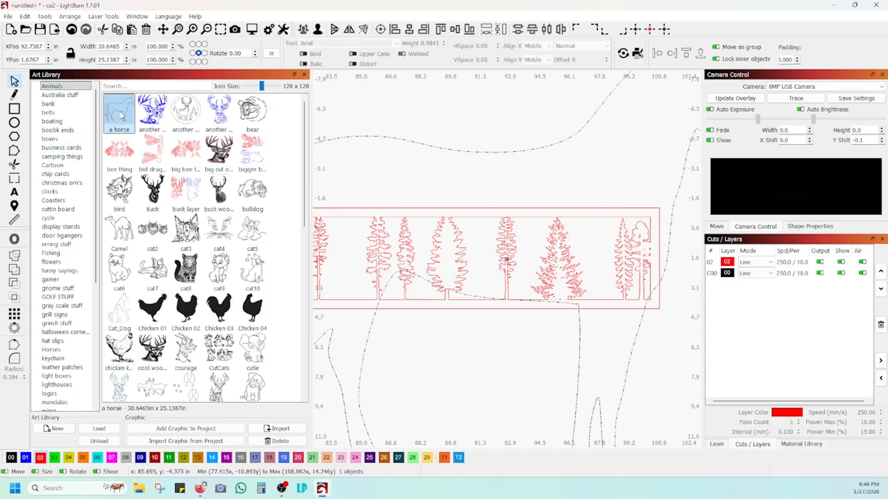
{"action": "left_click", "coordinate": [303, 75]}
- Scale the horse down to about 5.47 by 4.49 in and place it just below the tree panel
{"action": "scroll", "coordinate": [336, 150], "scroll_direction": "down", "scroll_amount": 5}
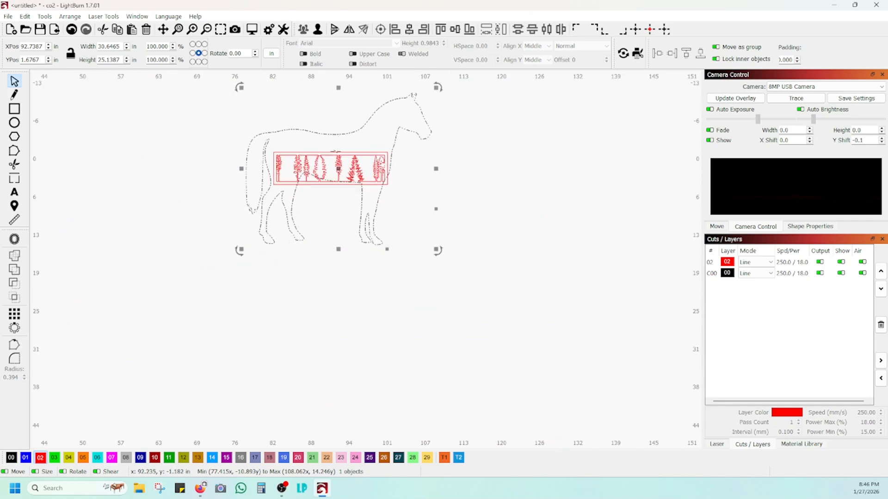
{"action": "left_click_drag", "start_coordinate": [340, 173], "coordinate": [498, 179]}
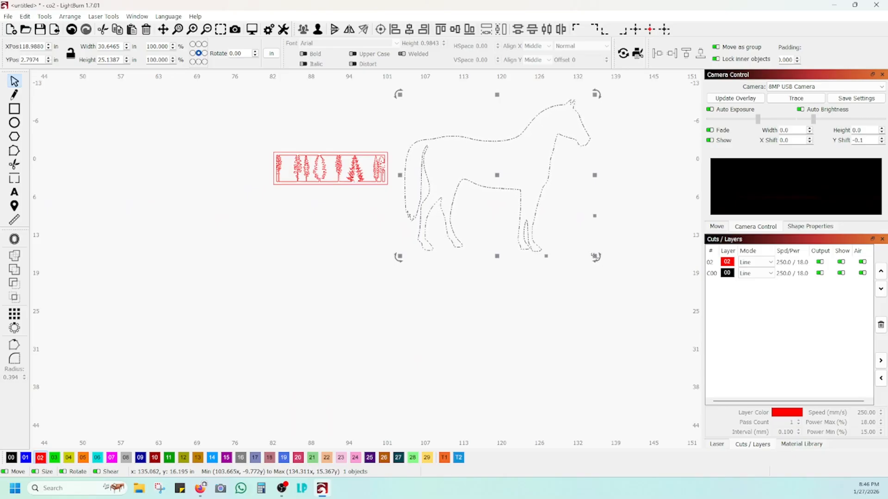
{"action": "left_click_drag", "start_coordinate": [581, 250], "coordinate": [364, 202]}
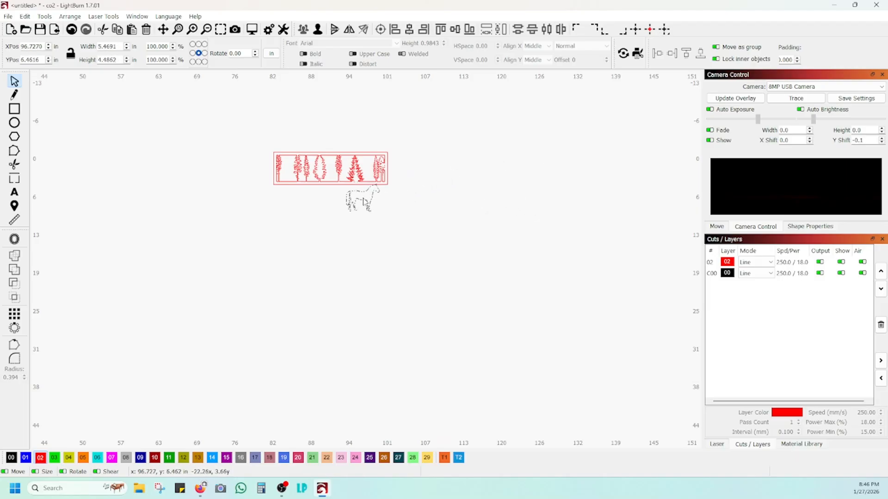
- Place the horse over the panel's large bushy fir, scaled to about 3.35 by 2.75 in, with its hooves on the inner frame's lower edge
{"action": "scroll", "coordinate": [364, 202], "scroll_direction": "up", "scroll_amount": 6}
{"action": "left_click_drag", "start_coordinate": [545, 173], "coordinate": [523, 340]}
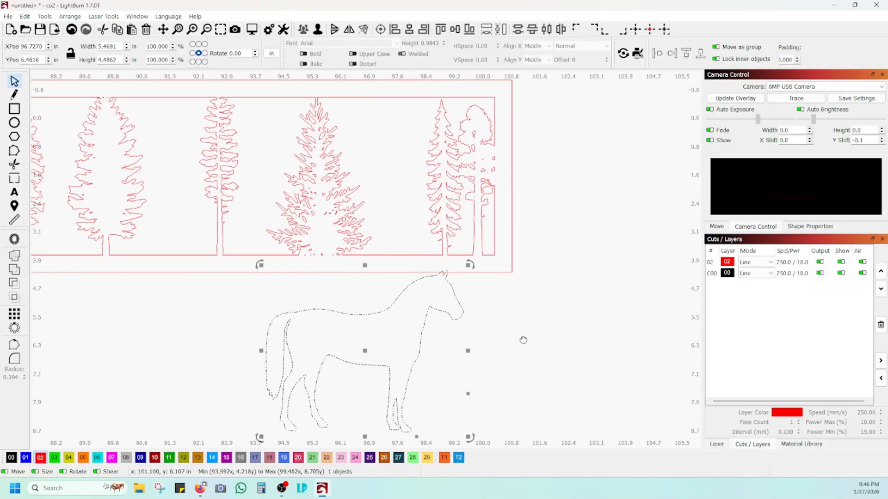
{"action": "left_click_drag", "start_coordinate": [365, 354], "coordinate": [333, 214]}
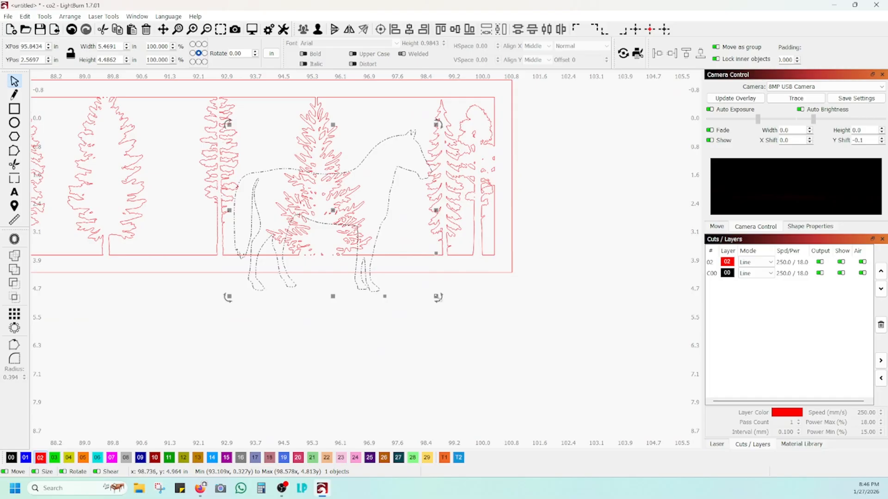
{"action": "left_click_drag", "start_coordinate": [438, 297], "coordinate": [398, 266]}
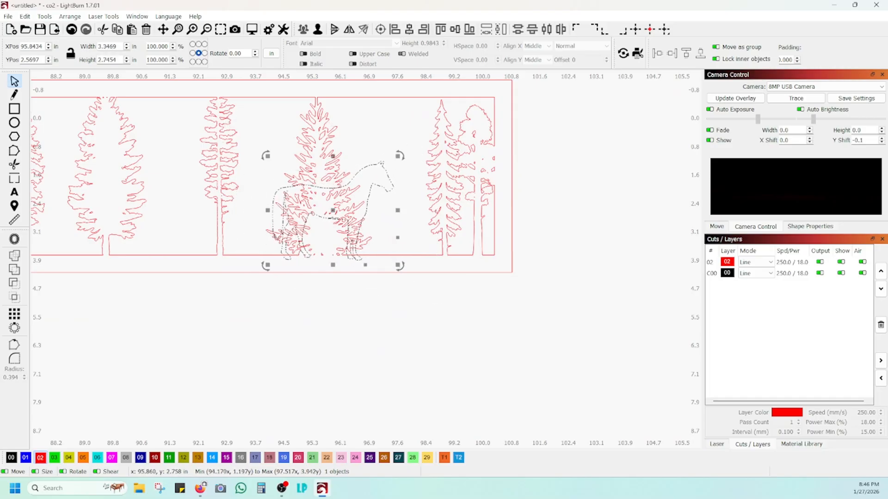
{"action": "scroll", "coordinate": [332, 213], "scroll_direction": "up", "scroll_amount": 2}
{"action": "left_click_drag", "start_coordinate": [330, 201], "coordinate": [326, 201]}
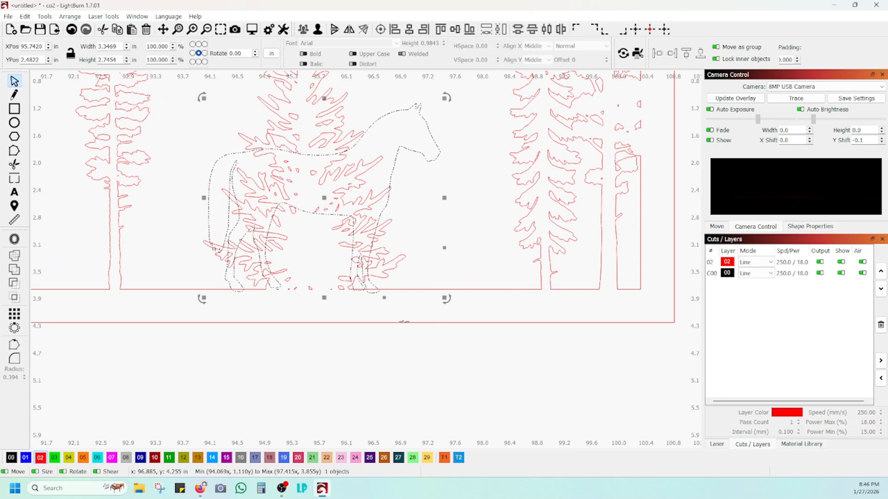
- Move the horse out of the tree panel into the empty space below it and deselect it
{"action": "scroll", "coordinate": [322, 387], "scroll_direction": "down", "scroll_amount": 4}
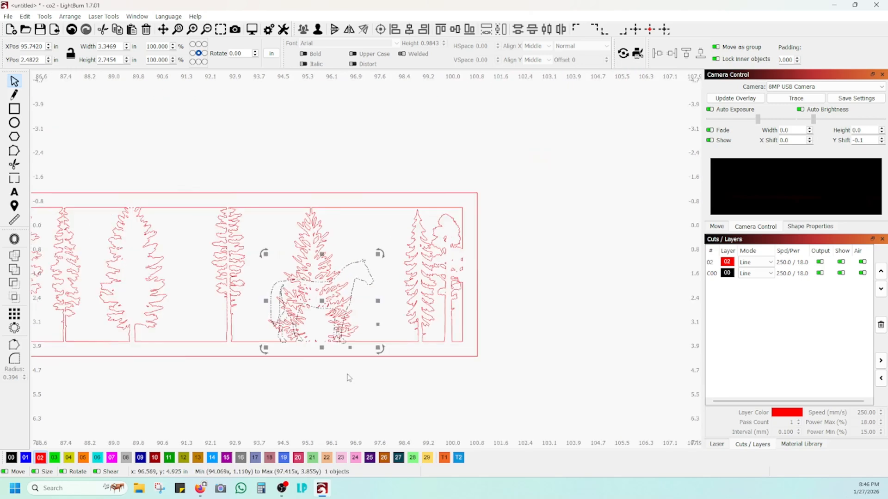
{"action": "left_click_drag", "start_coordinate": [349, 371], "coordinate": [388, 275]}
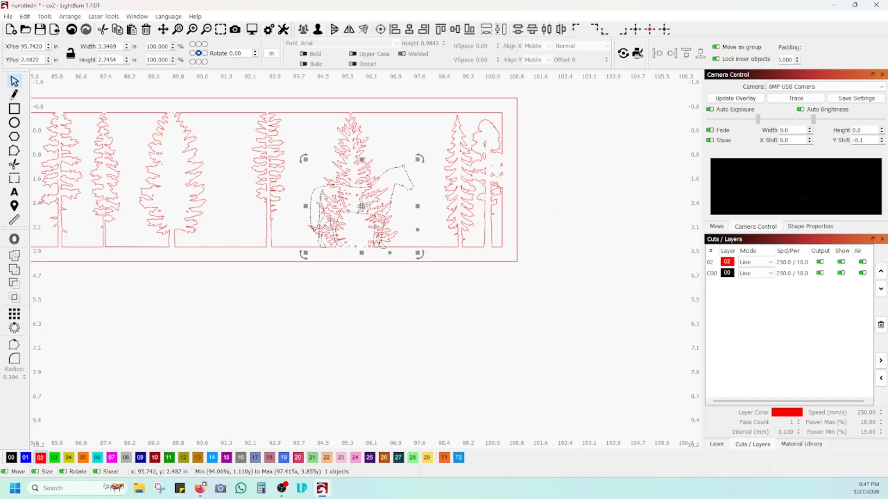
{"action": "left_click_drag", "start_coordinate": [362, 206], "coordinate": [147, 354]}
{"action": "left_click_drag", "start_coordinate": [301, 317], "coordinate": [500, 306]}
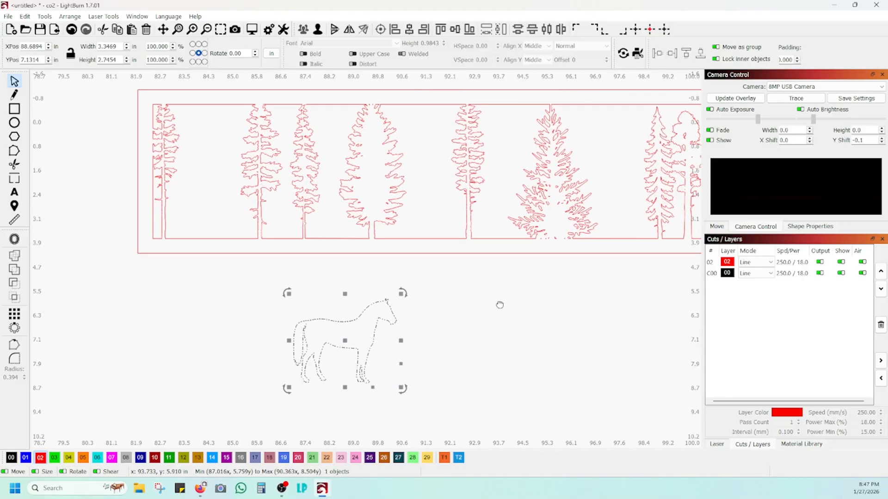
{"action": "left_click", "coordinate": [502, 308]}
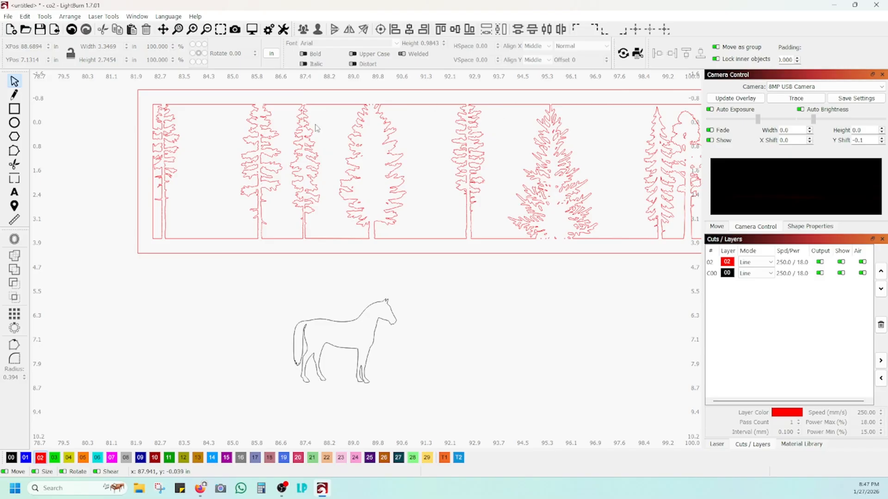
- Select both outlines of the wide pointed fir and break them at the nodes where its base meets the inner frame's lower edge
{"action": "scroll", "coordinate": [548, 166], "scroll_direction": "up", "scroll_amount": 4}
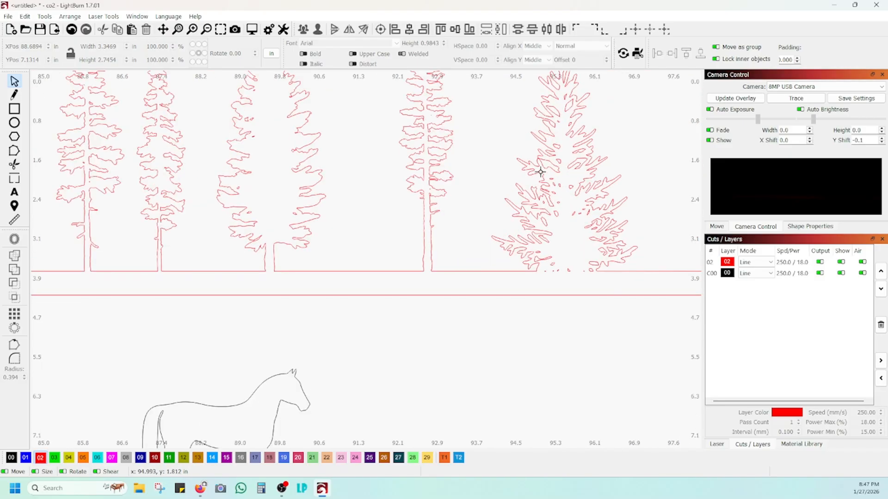
{"action": "scroll", "coordinate": [474, 153], "scroll_direction": "down", "scroll_amount": 5}
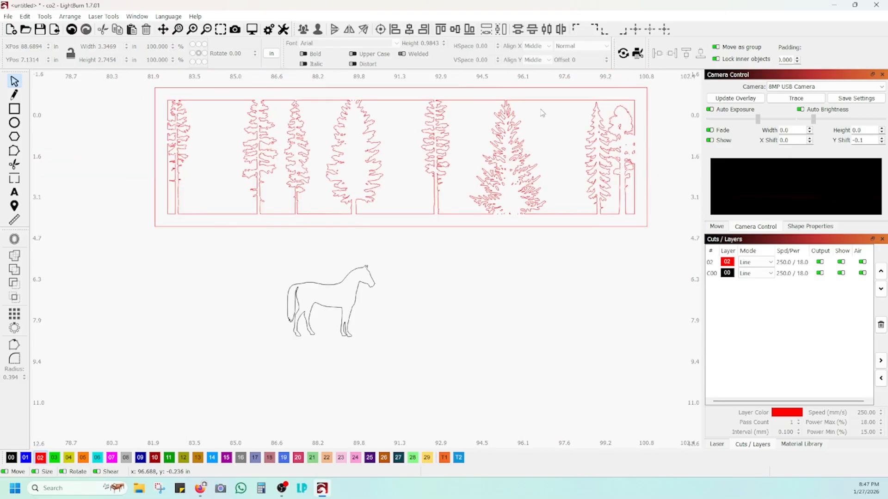
{"action": "left_click", "coordinate": [506, 109]}
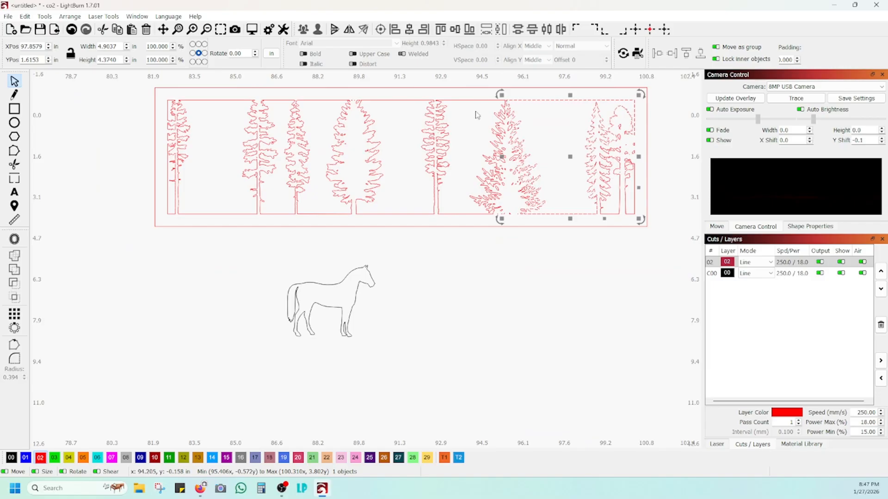
{"action": "left_click", "coordinate": [500, 114], "text": "shift"}
{"action": "scroll", "coordinate": [494, 262], "scroll_direction": "up", "scroll_amount": 5}
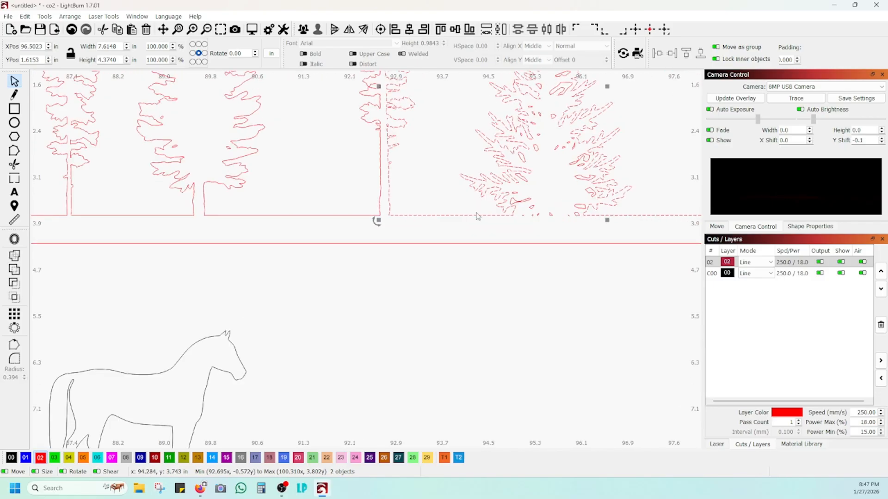
{"action": "left_click_drag", "start_coordinate": [447, 228], "coordinate": [263, 242]}
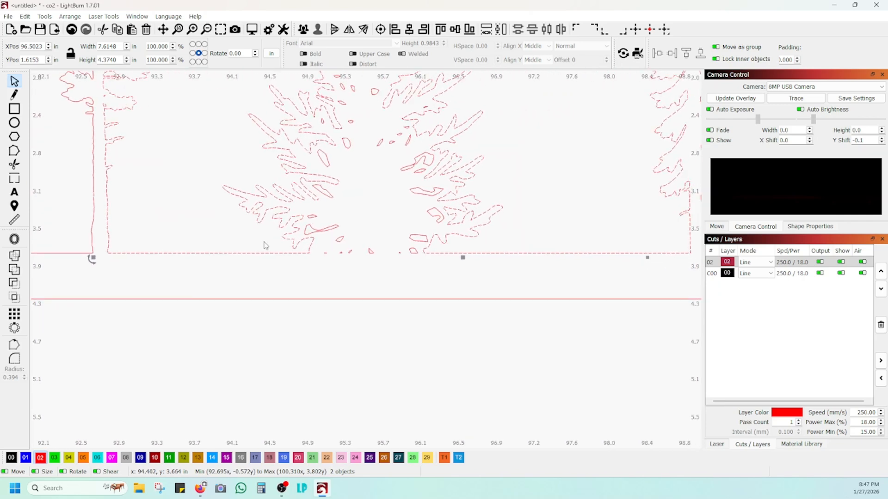
{"action": "left_click", "coordinate": [45, 16]}
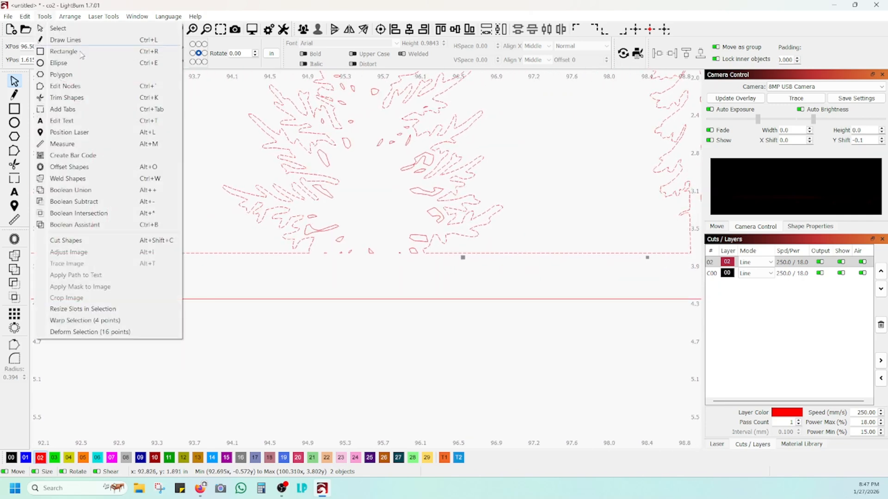
{"action": "left_click", "coordinate": [84, 86]}
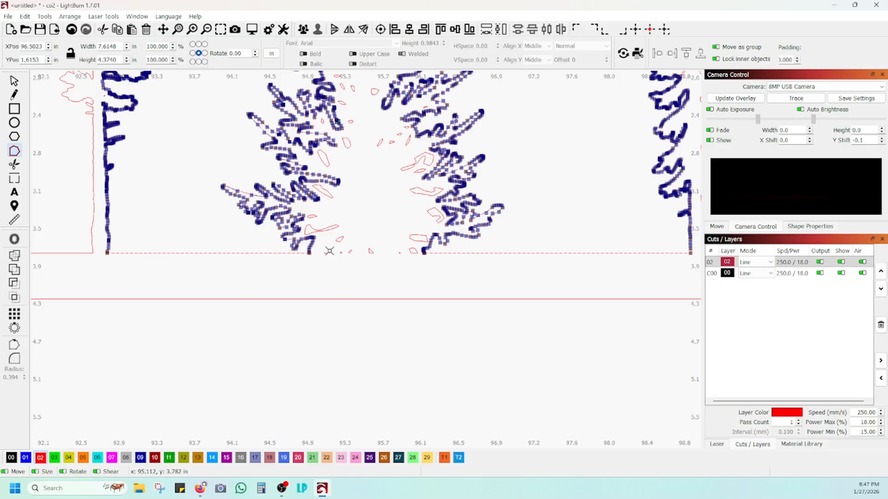
{"action": "scroll", "coordinate": [329, 251], "scroll_direction": "up", "scroll_amount": 5}
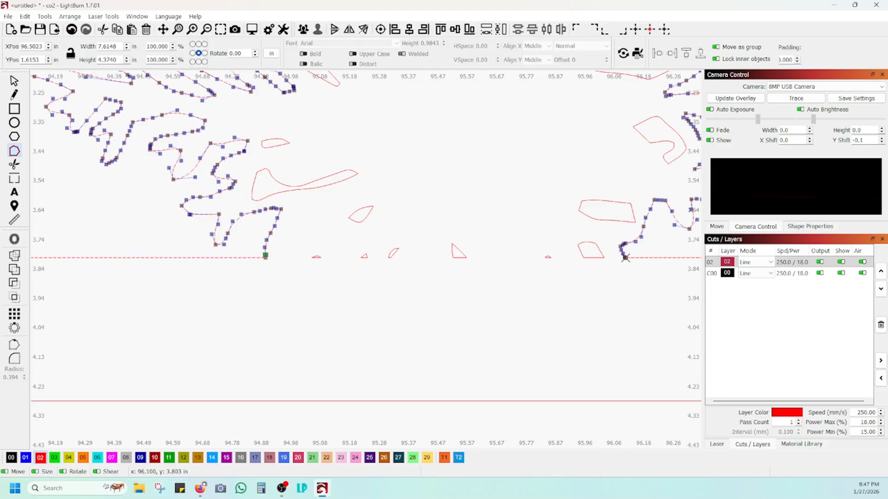
{"action": "scroll", "coordinate": [478, 176], "scroll_direction": "down", "scroll_amount": 10}
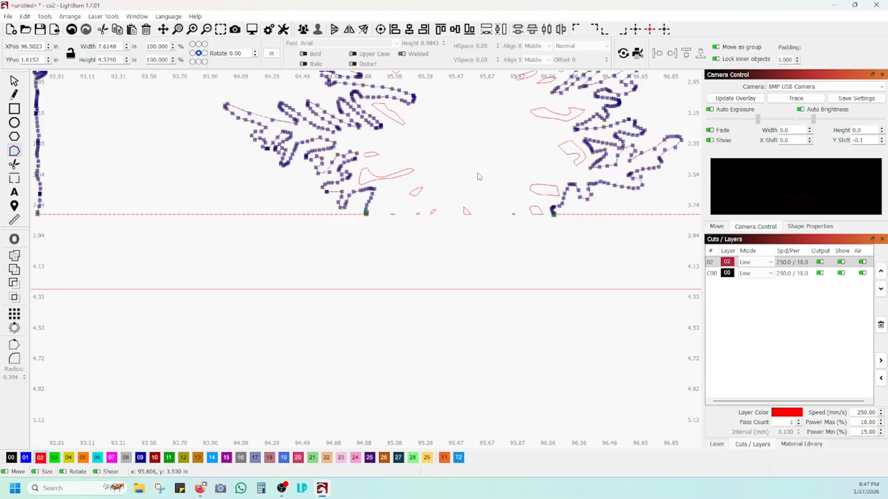
- Break the fir's outlines at the two nodes where its tip meets the inner frame's upper edge, and deselect everything
{"action": "scroll", "coordinate": [477, 206], "scroll_direction": "up", "scroll_amount": 10}
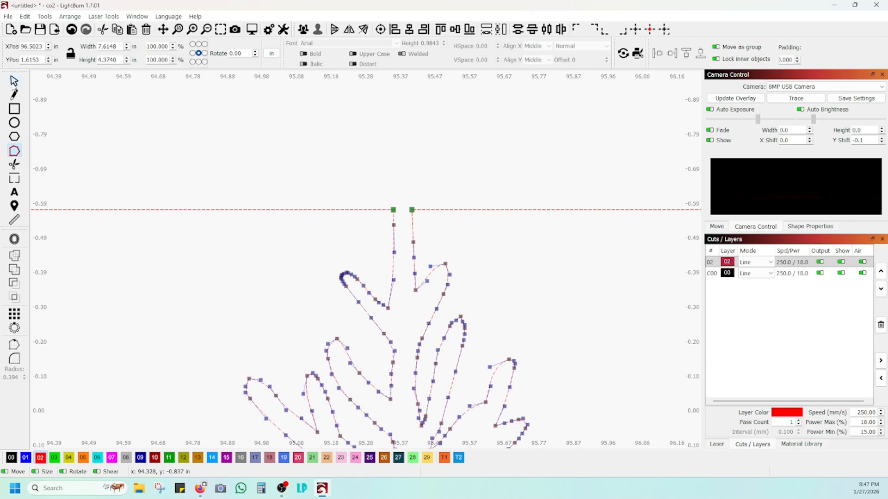
{"action": "left_click", "coordinate": [13, 82]}
{"action": "scroll", "coordinate": [307, 168], "scroll_direction": "down", "scroll_amount": 8}
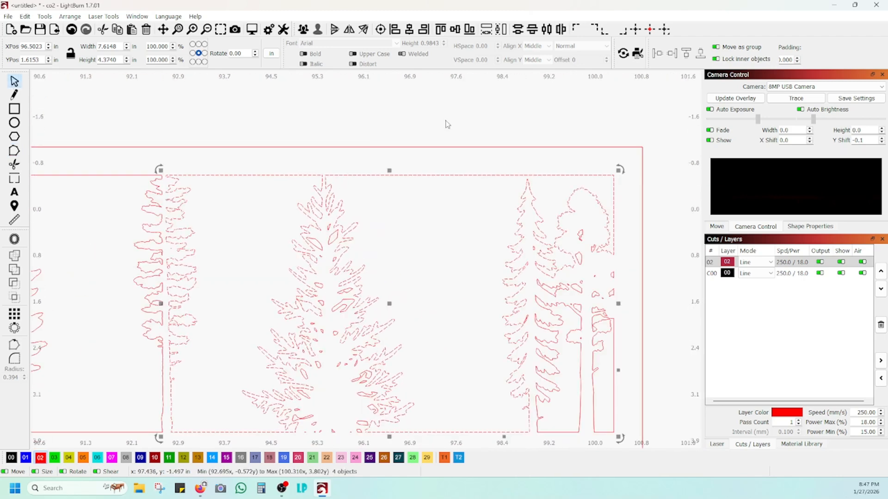
{"action": "key", "text": "Escape"}
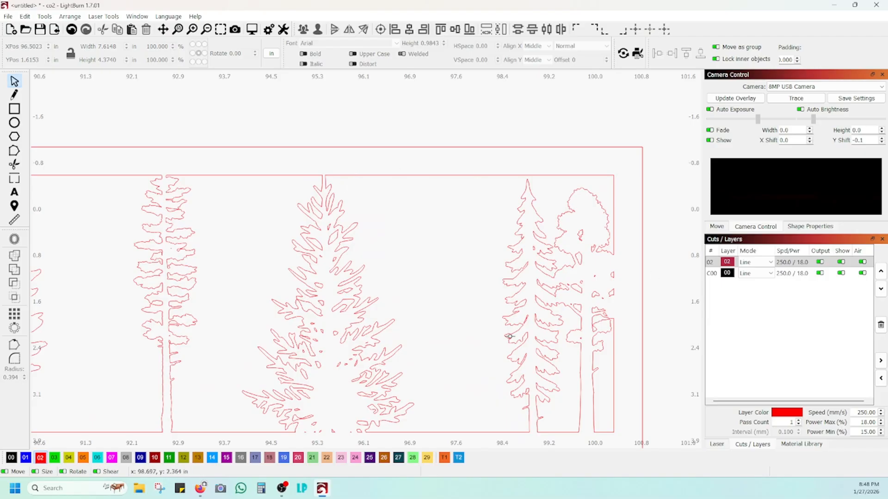
- Delete both detached halves of the fir's outline and the small fragments inside it
{"action": "scroll", "coordinate": [446, 259], "scroll_direction": "down", "scroll_amount": 3}
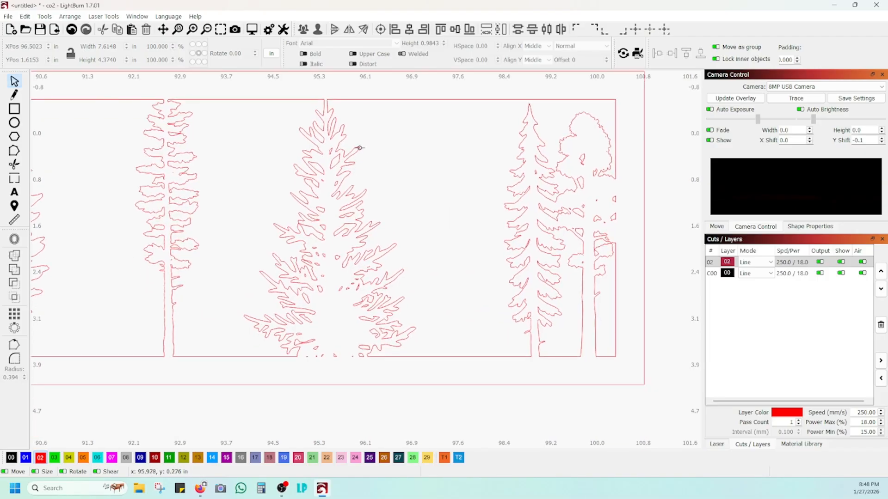
{"action": "left_click", "coordinate": [359, 148]}
{"action": "key", "text": "Delete"}
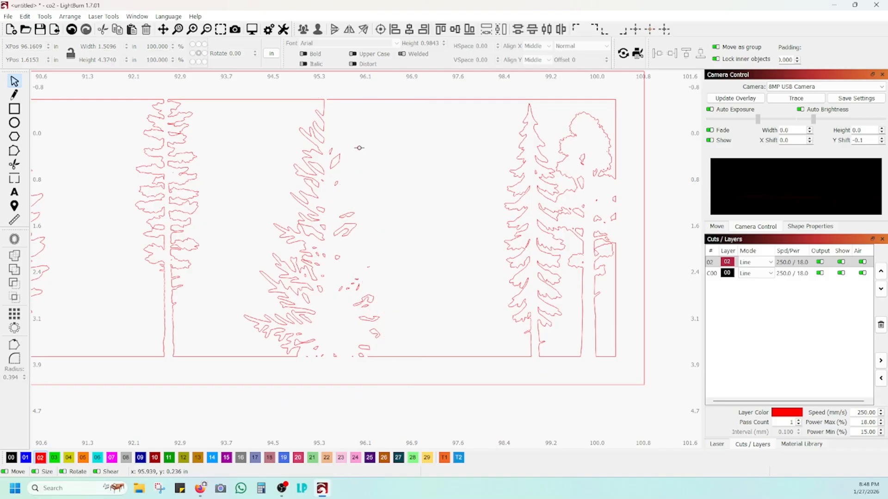
{"action": "left_click", "coordinate": [303, 135]}
{"action": "key", "text": "Delete"}
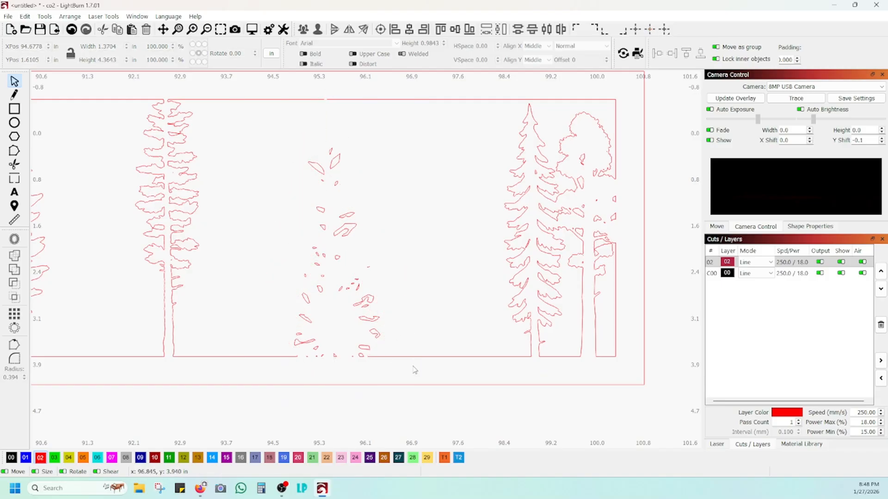
{"action": "left_click_drag", "start_coordinate": [378, 352], "coordinate": [294, 145]}
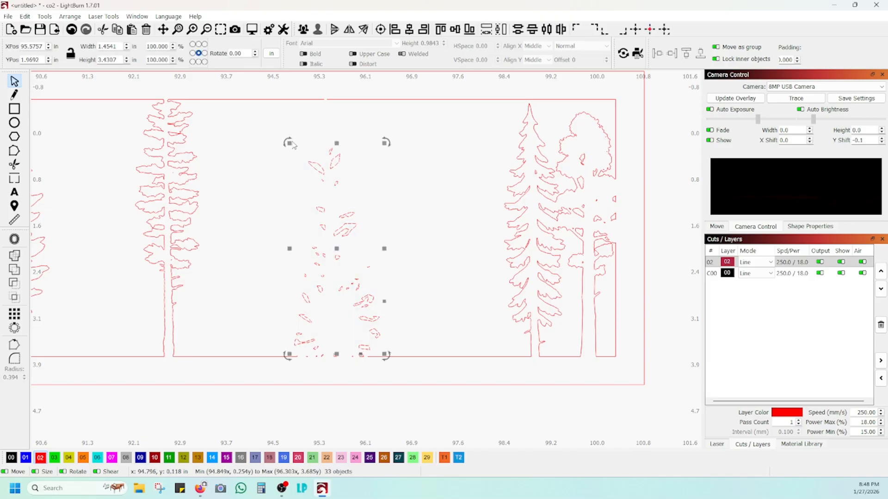
{"action": "key", "text": "Delete"}
- Delete the tiny leftover fragments in the gap along the inner frame's lower edge
{"action": "scroll", "coordinate": [376, 323], "scroll_direction": "up", "scroll_amount": 3}
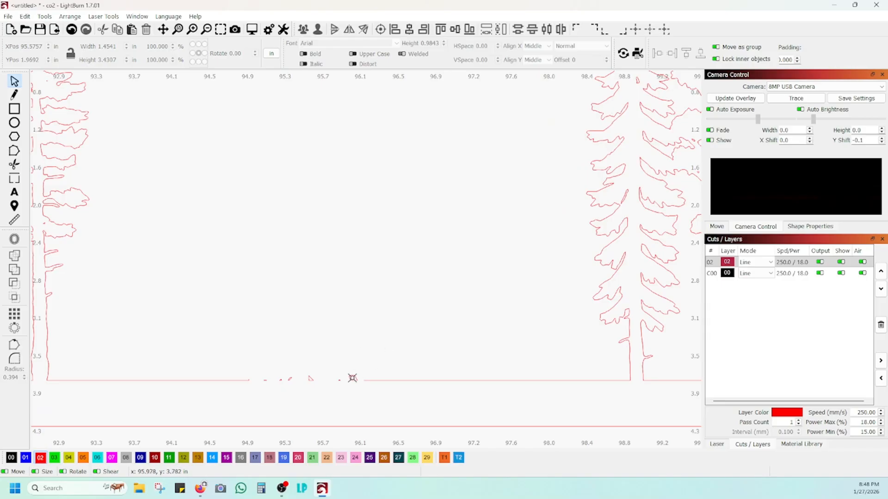
{"action": "left_click", "coordinate": [352, 376]}
{"action": "left_click", "coordinate": [336, 384]}
{"action": "left_click", "coordinate": [314, 379]}
{"action": "left_click", "coordinate": [281, 381]}
{"action": "key", "text": "Delete"}
{"action": "left_click", "coordinate": [290, 380]}
{"action": "key", "text": "Delete"}
{"action": "left_click", "coordinate": [267, 380]}
{"action": "scroll", "coordinate": [305, 367], "scroll_direction": "up", "scroll_amount": 3}
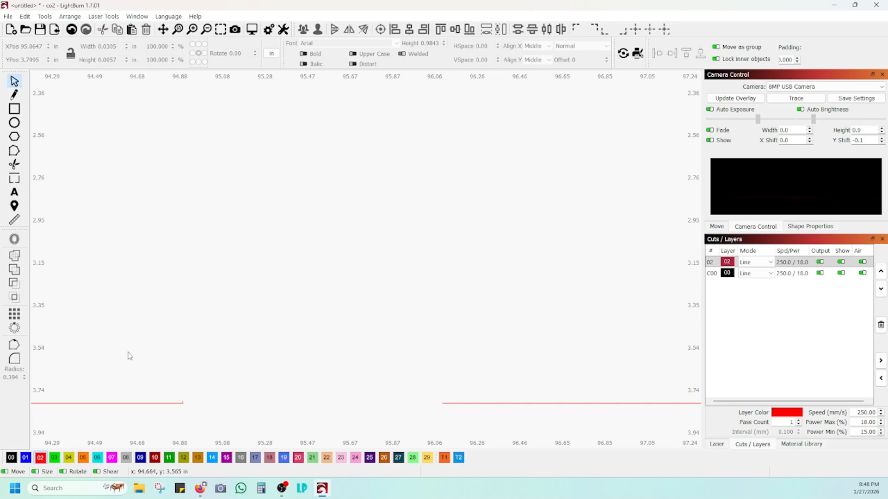
- Move the horse into the space of the removed fir, with its hooves at the inner frame's lower edge
{"action": "scroll", "coordinate": [261, 331], "scroll_direction": "down", "scroll_amount": 6}
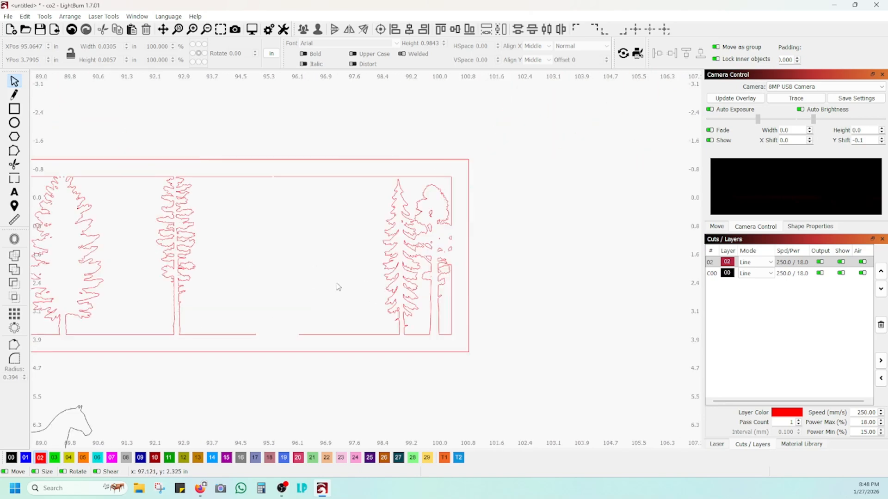
{"action": "scroll", "coordinate": [226, 351], "scroll_direction": "down", "scroll_amount": 1}
{"action": "left_click_drag", "start_coordinate": [227, 350], "coordinate": [400, 194]}
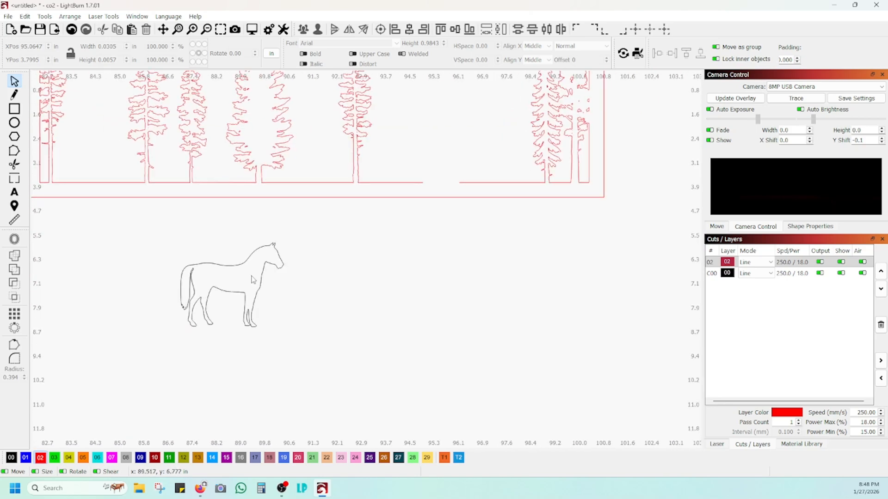
{"action": "left_click", "coordinate": [277, 251]}
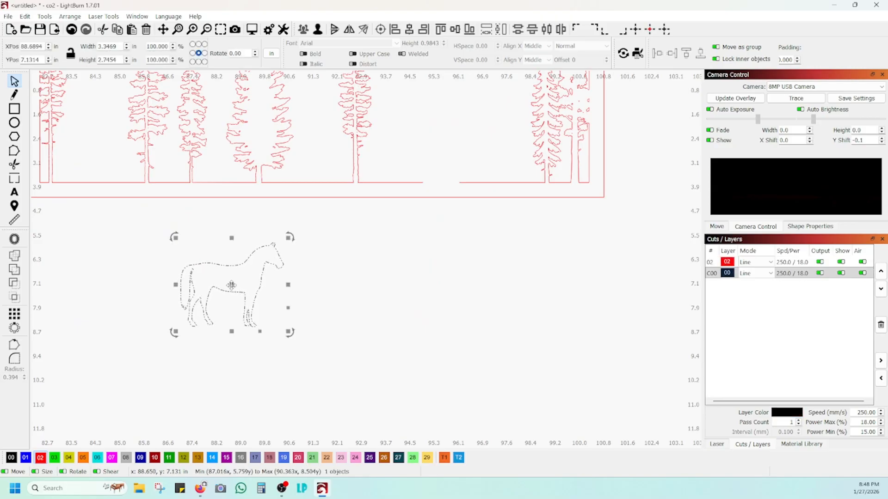
{"action": "left_click_drag", "start_coordinate": [242, 286], "coordinate": [448, 142]}
{"action": "scroll", "coordinate": [448, 142], "scroll_direction": "up", "scroll_amount": 3}
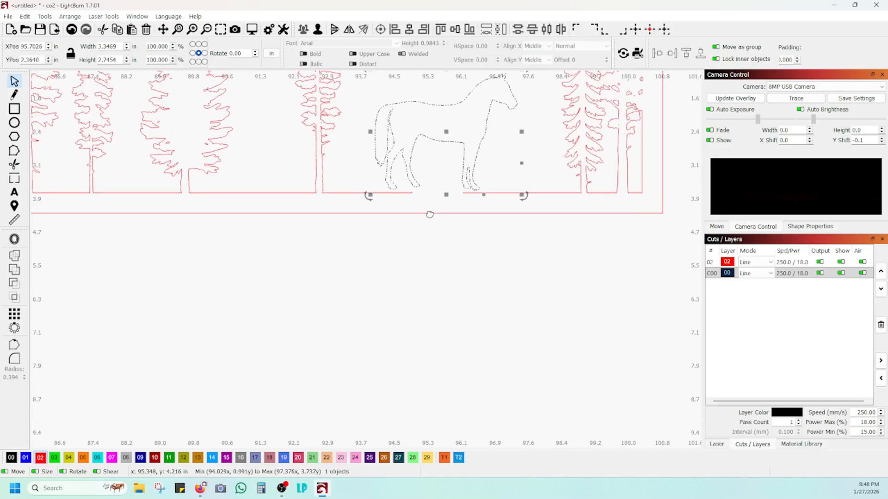
{"action": "left_click_drag", "start_coordinate": [400, 214], "coordinate": [404, 216]}
- Scale the horse down to about 2.99 by 2.45 in and move it above the tree panel
{"action": "scroll", "coordinate": [383, 267], "scroll_direction": "down", "scroll_amount": 4}
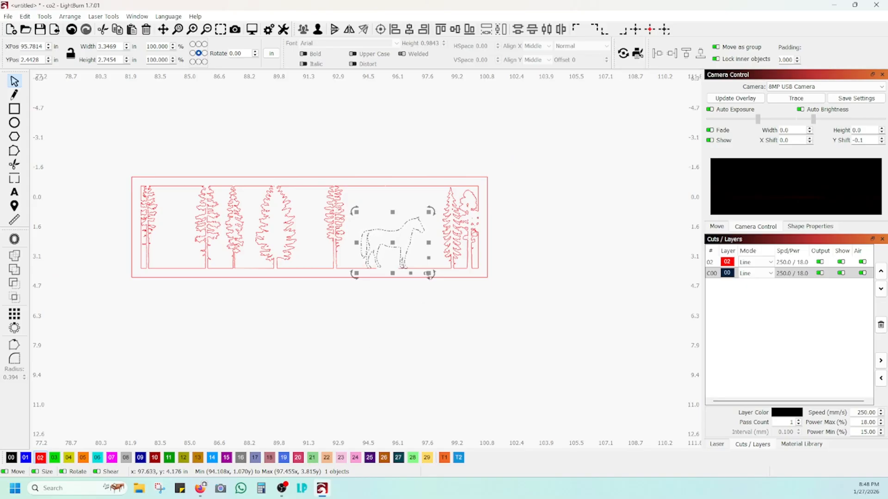
{"action": "left_click_drag", "start_coordinate": [428, 276], "coordinate": [421, 273]}
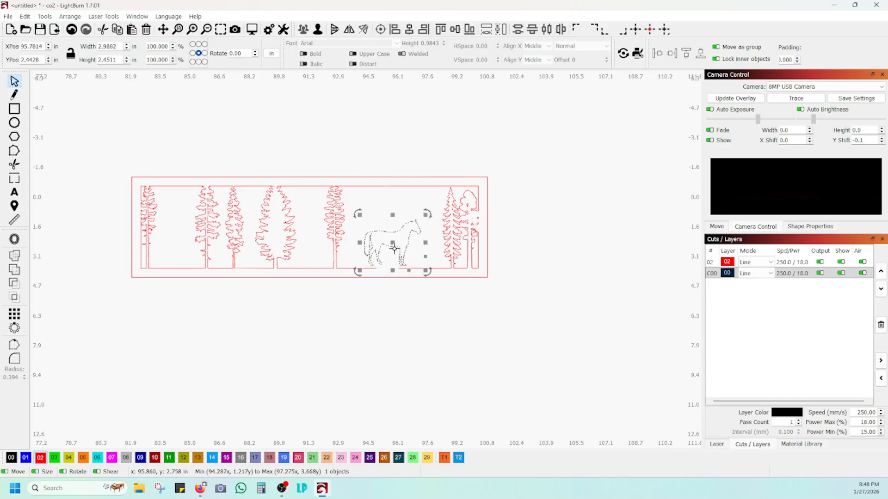
{"action": "left_click_drag", "start_coordinate": [392, 243], "coordinate": [405, 131]}
- Select the inner frame's two open outlines and join their end nodes to bridge the gap in the lower edge
{"action": "scroll", "coordinate": [379, 303], "scroll_direction": "up", "scroll_amount": 1}
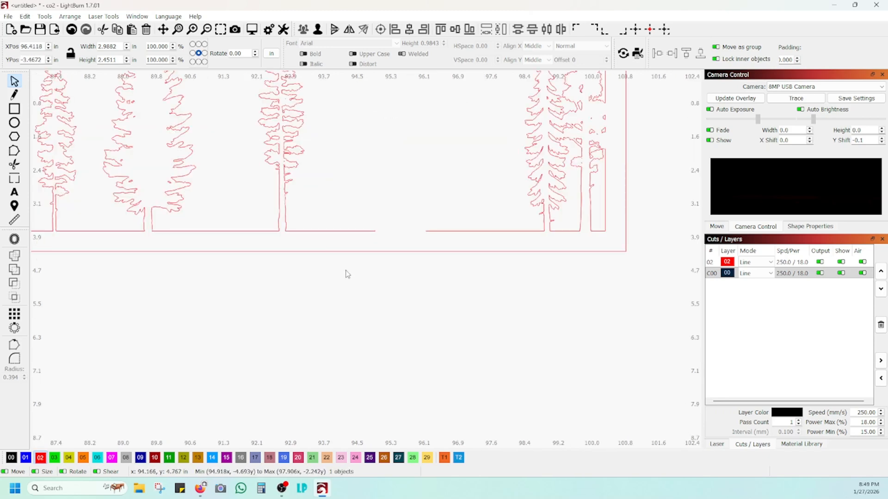
{"action": "scroll", "coordinate": [353, 273], "scroll_direction": "up", "scroll_amount": 1}
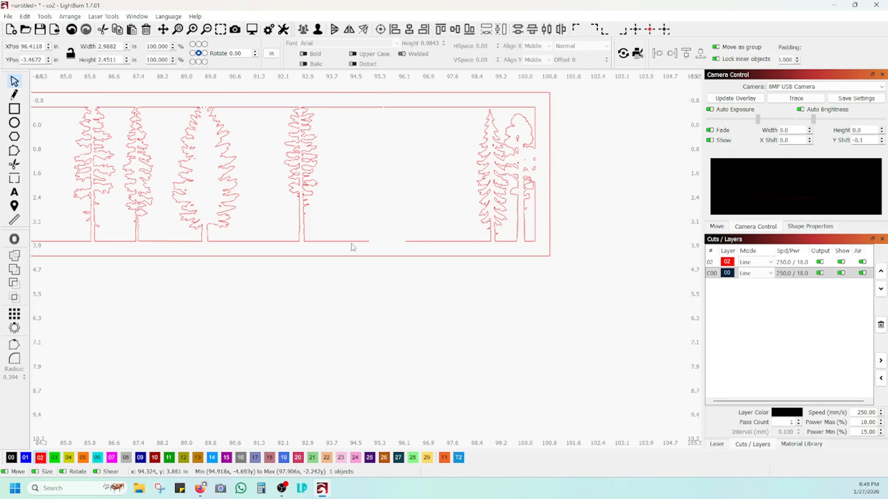
{"action": "left_click", "coordinate": [351, 241]}
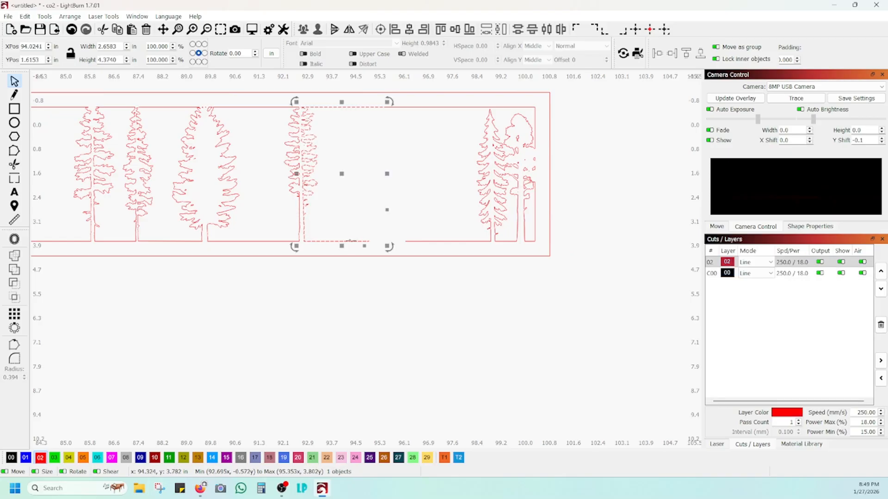
{"action": "left_click", "coordinate": [428, 241]}
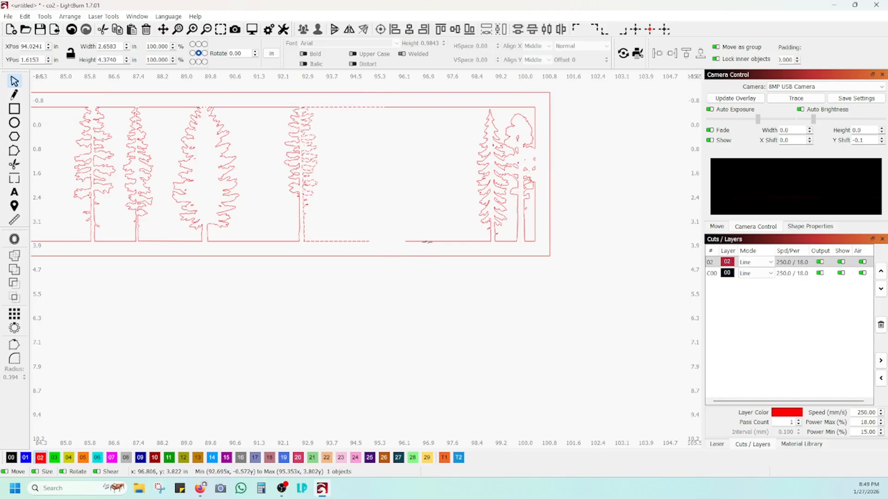
{"action": "left_click", "coordinate": [428, 242], "text": "shift"}
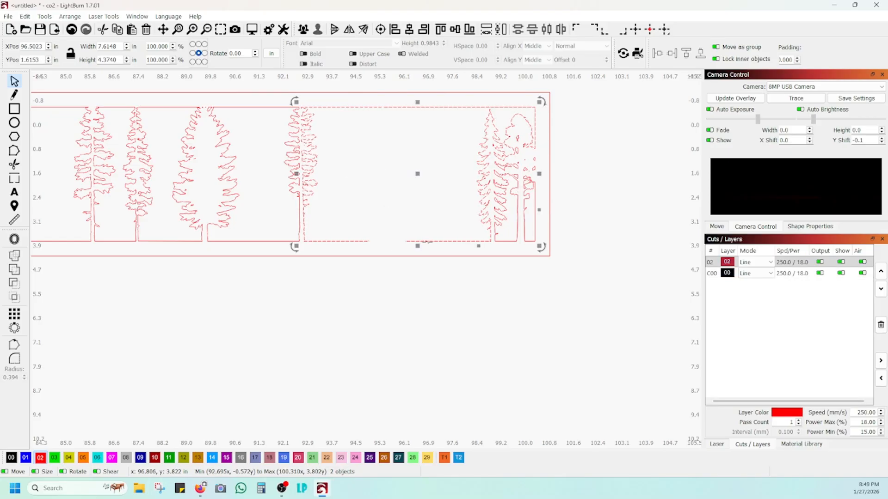
{"action": "left_click", "coordinate": [46, 17]}
{"action": "left_click", "coordinate": [65, 86]}
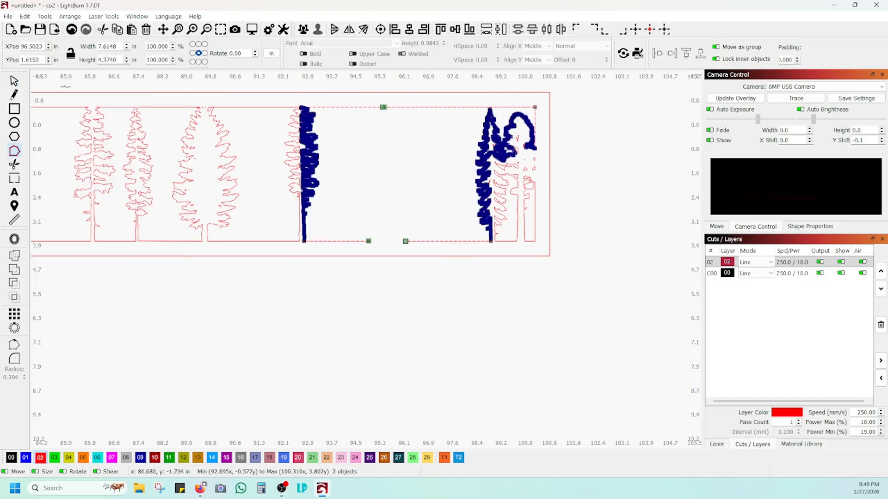
{"action": "scroll", "coordinate": [351, 291], "scroll_direction": "up", "scroll_amount": 2}
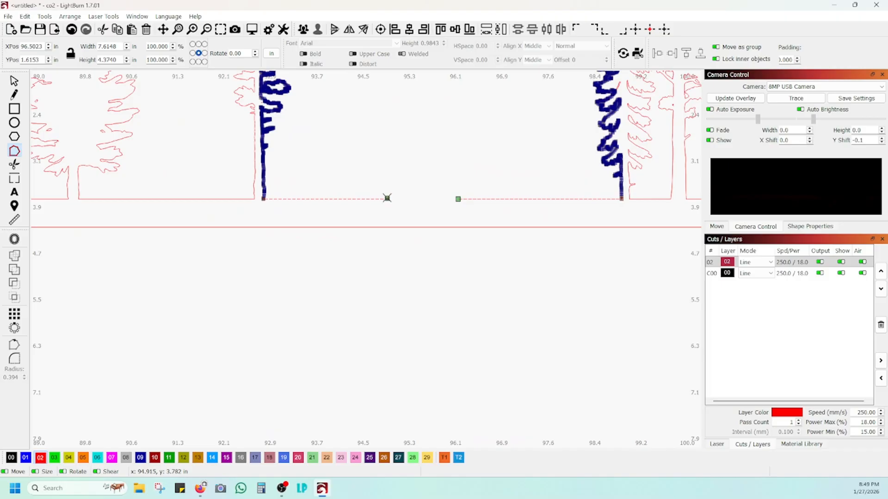
{"action": "left_click_drag", "start_coordinate": [387, 198], "coordinate": [459, 198]}
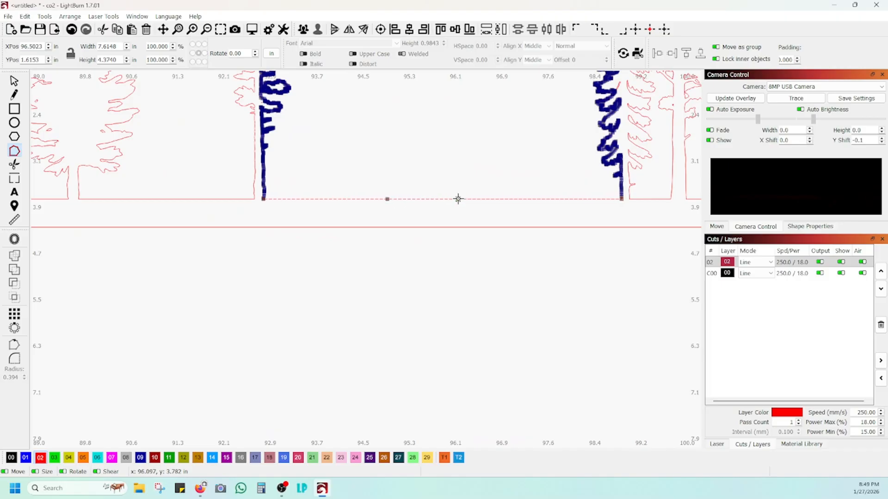
- Join the open end nodes at the small gap in the inner frame's upper edge
{"action": "scroll", "coordinate": [460, 216], "scroll_direction": "down", "scroll_amount": 3}
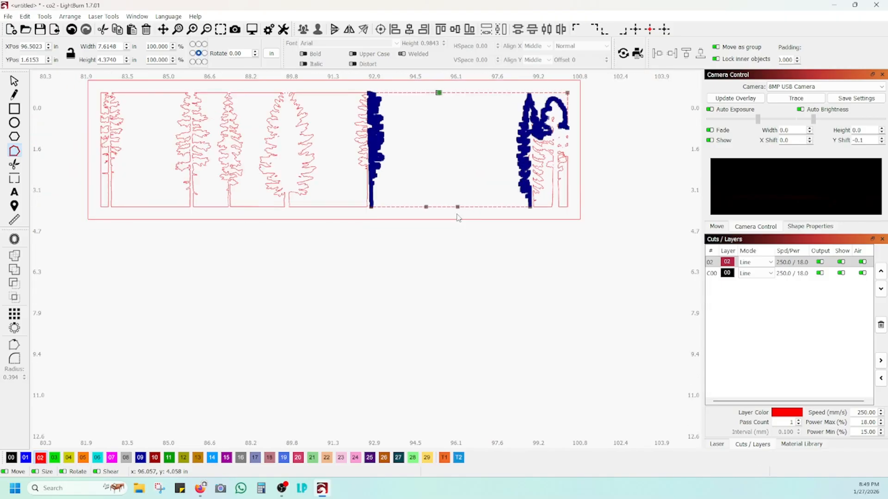
{"action": "scroll", "coordinate": [447, 199], "scroll_direction": "up", "scroll_amount": 1}
{"action": "scroll", "coordinate": [431, 224], "scroll_direction": "up", "scroll_amount": 5}
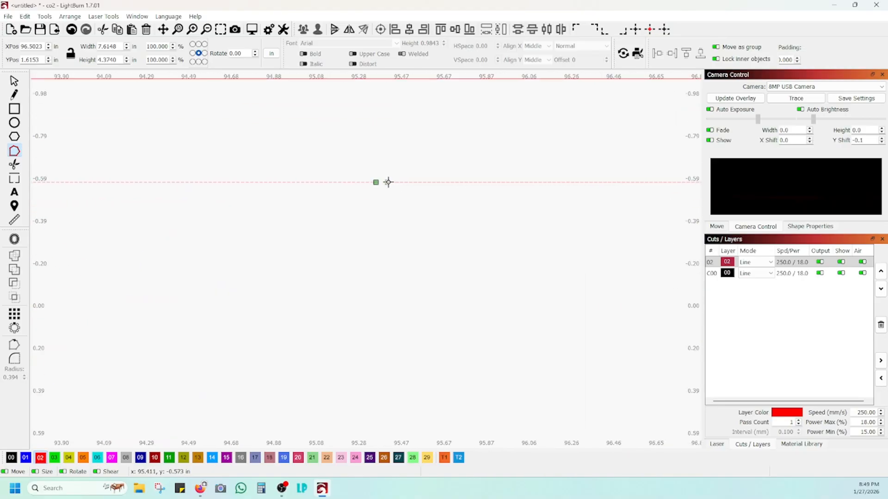
{"action": "left_click", "coordinate": [378, 182]}
{"action": "left_click", "coordinate": [375, 182]}
{"action": "scroll", "coordinate": [400, 250], "scroll_direction": "down", "scroll_amount": 5}
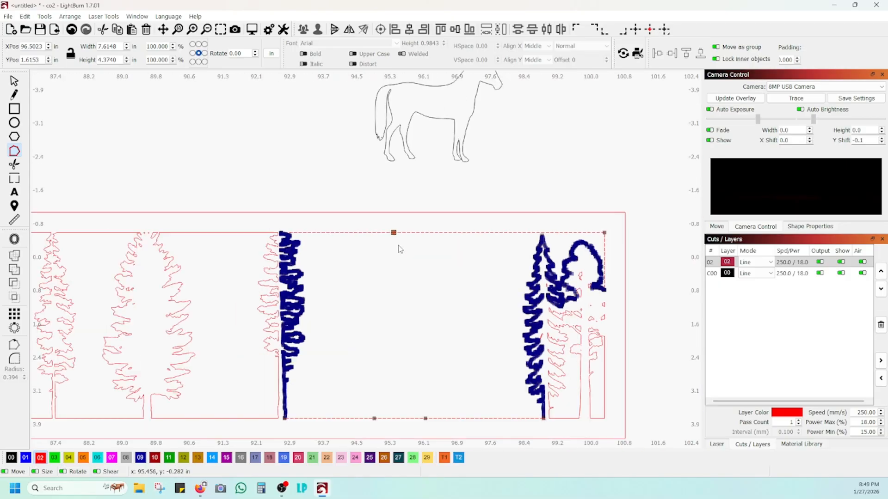
- Move the horse into the gap between the firs, with its hooves at the inner frame's lower edge
{"action": "left_click_drag", "start_coordinate": [405, 300], "coordinate": [397, 244]}
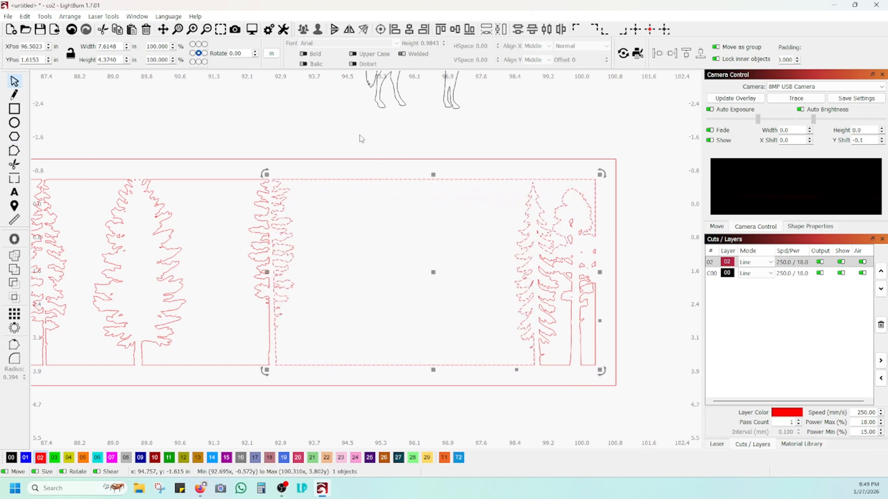
{"action": "scroll", "coordinate": [363, 137], "scroll_direction": "down", "scroll_amount": 3}
{"action": "left_click_drag", "start_coordinate": [382, 99], "coordinate": [379, 226]}
{"action": "scroll", "coordinate": [378, 213], "scroll_direction": "up", "scroll_amount": 3}
{"action": "scroll", "coordinate": [380, 225], "scroll_direction": "up", "scroll_amount": 3}
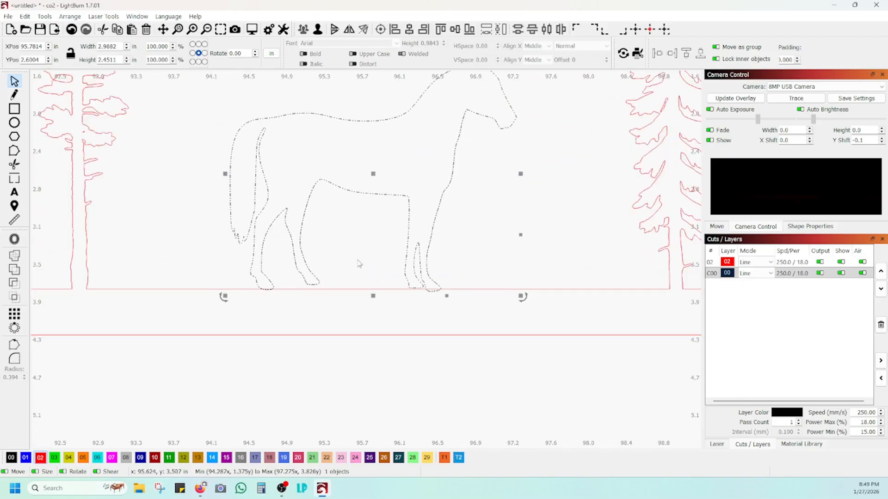
- Resize the horse to about 2.98 by 2.46 in and lower it slightly so its hooves overlap the inner frame's lower edge
{"action": "scroll", "coordinate": [387, 205], "scroll_direction": "up", "scroll_amount": 2}
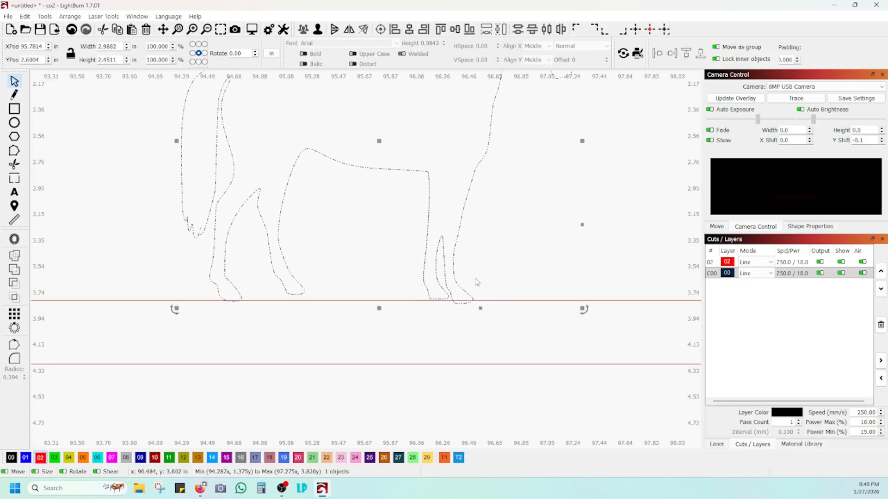
{"action": "left_click", "coordinate": [589, 317]}
{"action": "left_click_drag", "start_coordinate": [588, 316], "coordinate": [590, 315]}
{"action": "left_click_drag", "start_coordinate": [378, 140], "coordinate": [380, 145]}
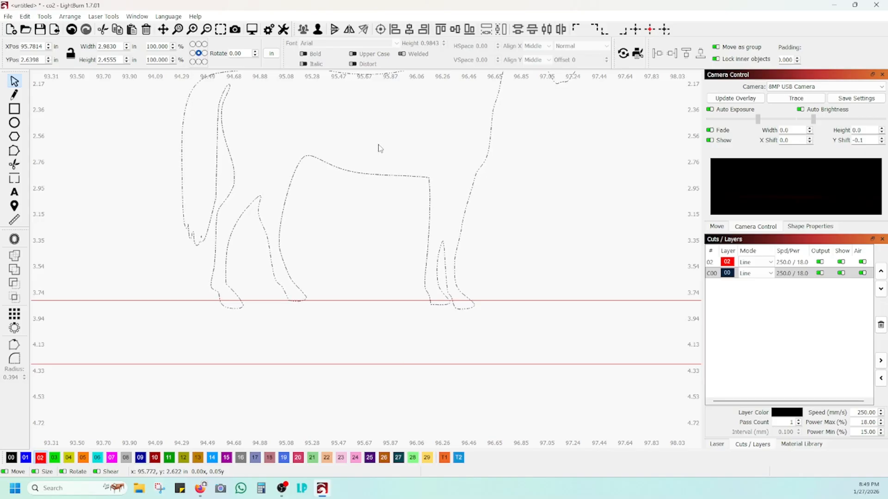
{"action": "left_click_drag", "start_coordinate": [380, 148], "coordinate": [380, 148]}
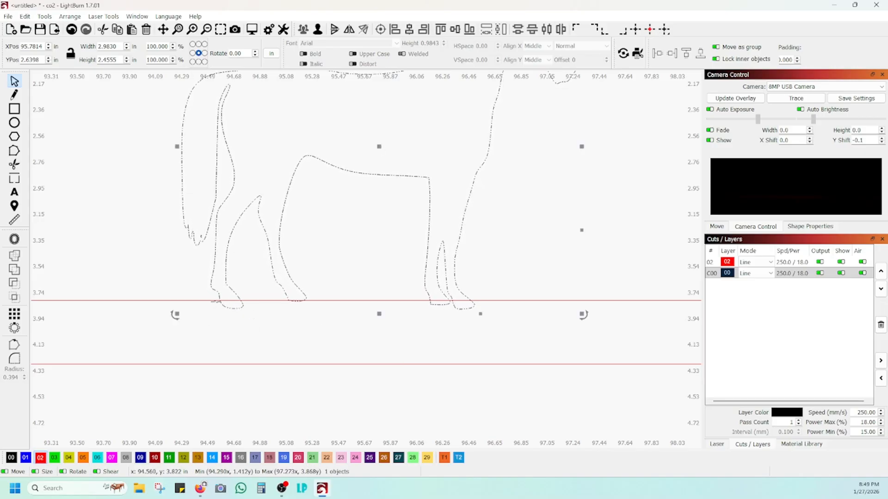
{"action": "scroll", "coordinate": [296, 309], "scroll_direction": "up", "scroll_amount": 5}
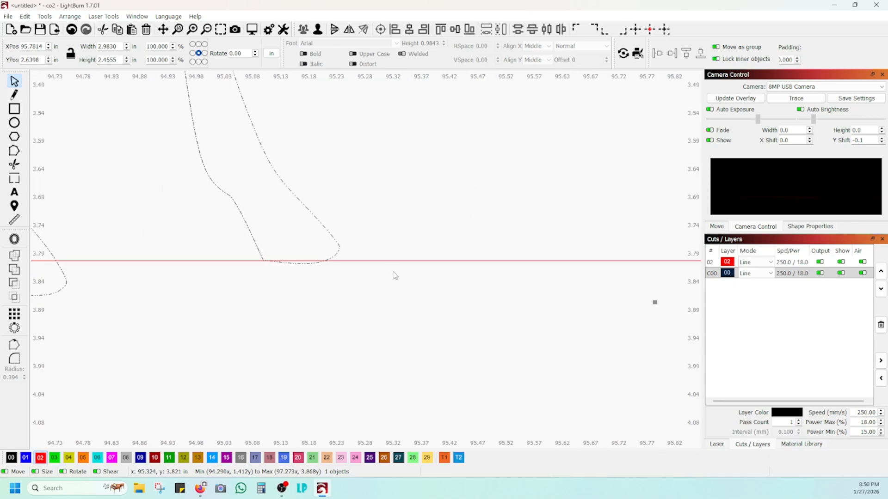
{"action": "scroll", "coordinate": [394, 276], "scroll_direction": "down", "scroll_amount": 4}
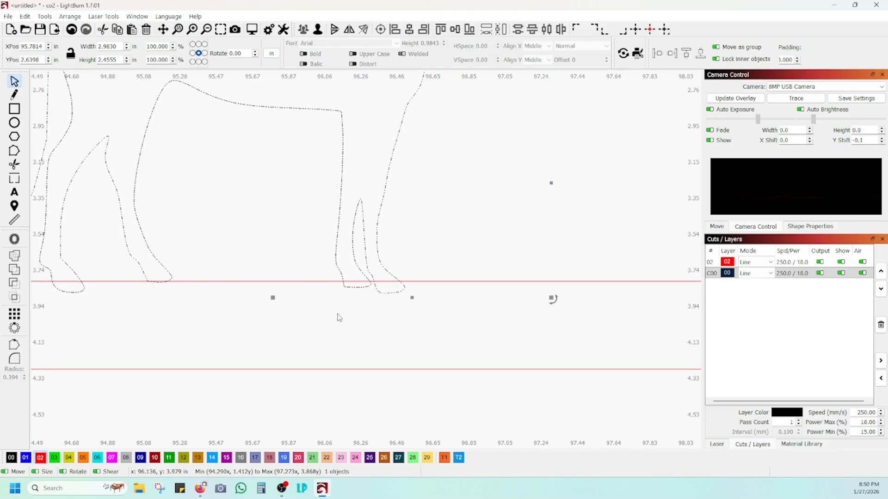
{"action": "scroll", "coordinate": [196, 252], "scroll_direction": "down", "scroll_amount": 5}
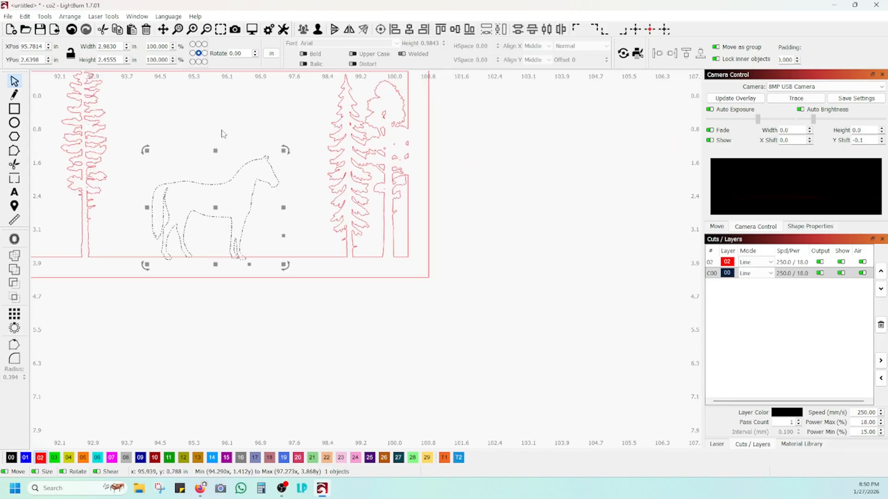
- Ungroup the horse and trim away the hoof parts below the inner frame's lower edge and the edge segments crossing its legs
{"action": "left_click", "coordinate": [318, 30]}
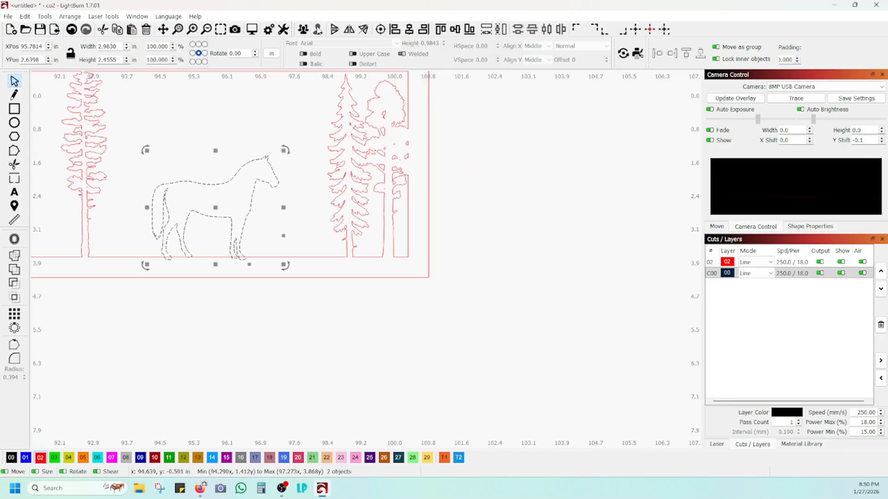
{"action": "left_click", "coordinate": [217, 103]}
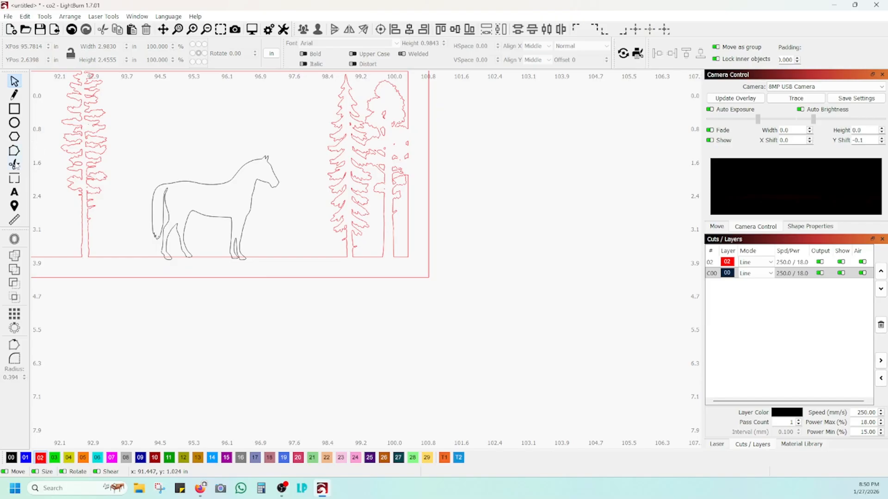
{"action": "left_click", "coordinate": [15, 164]}
{"action": "scroll", "coordinate": [182, 296], "scroll_direction": "up", "scroll_amount": 3}
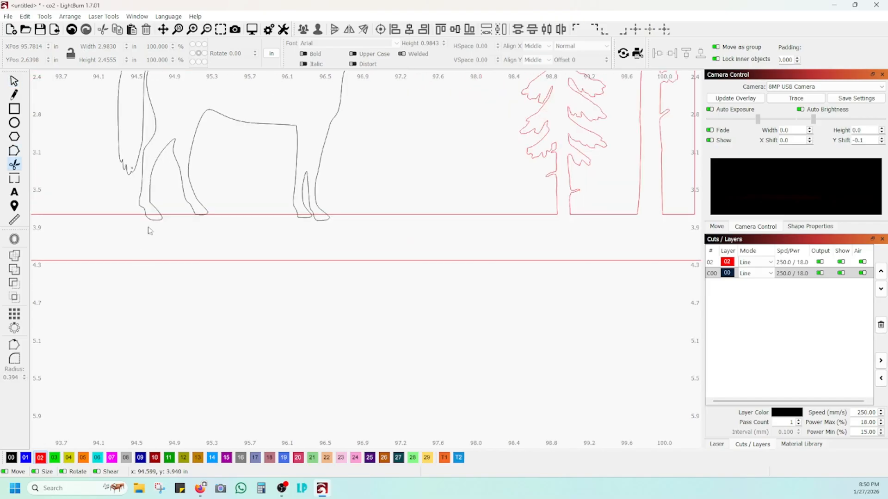
{"action": "scroll", "coordinate": [202, 225], "scroll_direction": "up", "scroll_amount": 2}
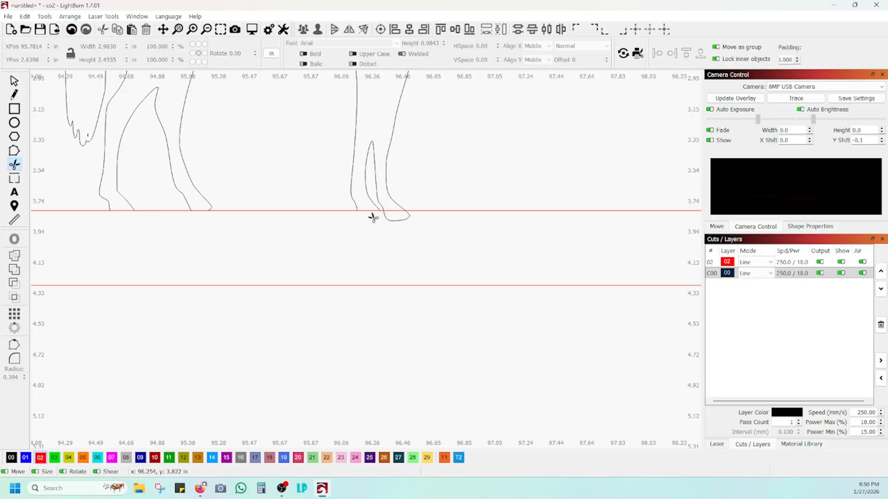
{"action": "left_click", "coordinate": [403, 221]}
{"action": "left_click", "coordinate": [397, 211]}
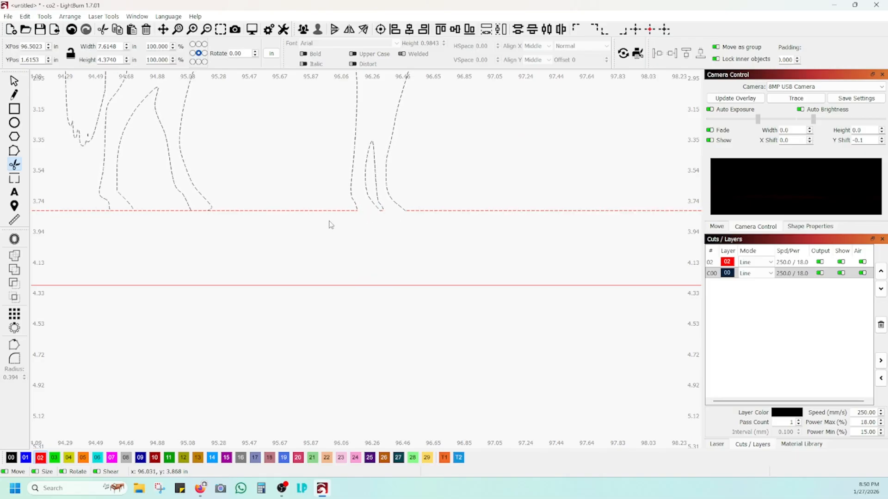
{"action": "left_click", "coordinate": [120, 212]}
{"action": "scroll", "coordinate": [199, 257], "scroll_direction": "down", "scroll_amount": 5}
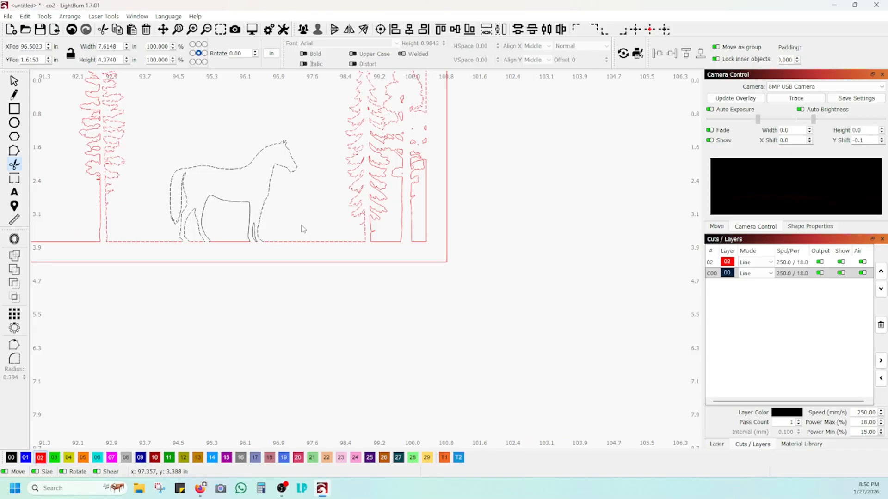
- Select all the trimmed horse outlines and assign them to the red layer 02
{"action": "left_click", "coordinate": [14, 80]}
{"action": "key", "text": "ctrl+a"}
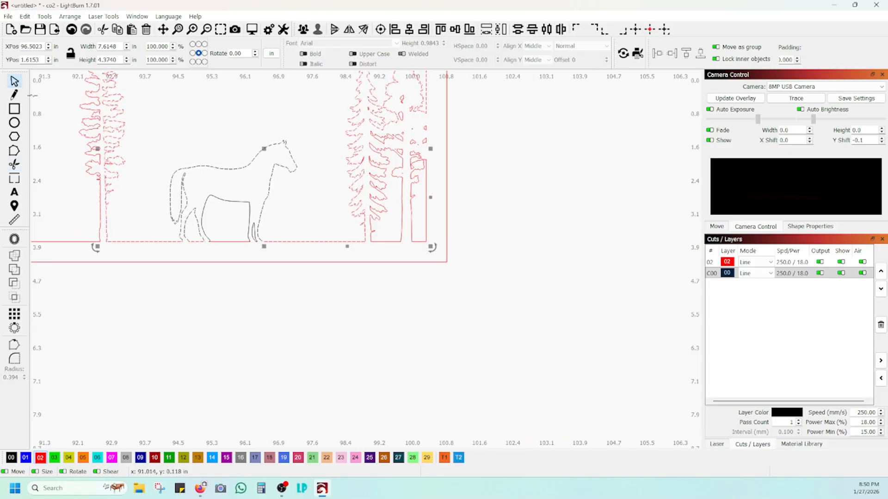
{"action": "left_click_drag", "start_coordinate": [307, 230], "coordinate": [159, 136]}
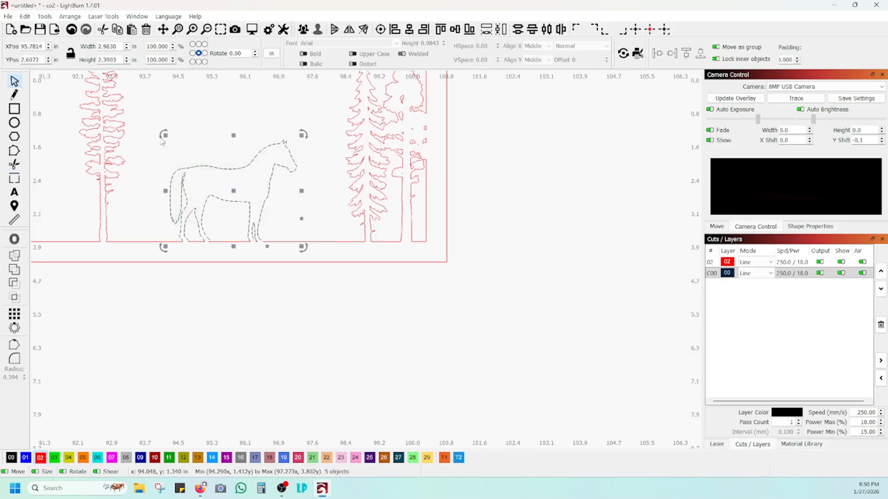
{"action": "left_click", "coordinate": [300, 304]}
{"action": "scroll", "coordinate": [301, 304], "scroll_direction": "down", "scroll_amount": 4}
{"action": "left_click_drag", "start_coordinate": [296, 268], "coordinate": [236, 225]}
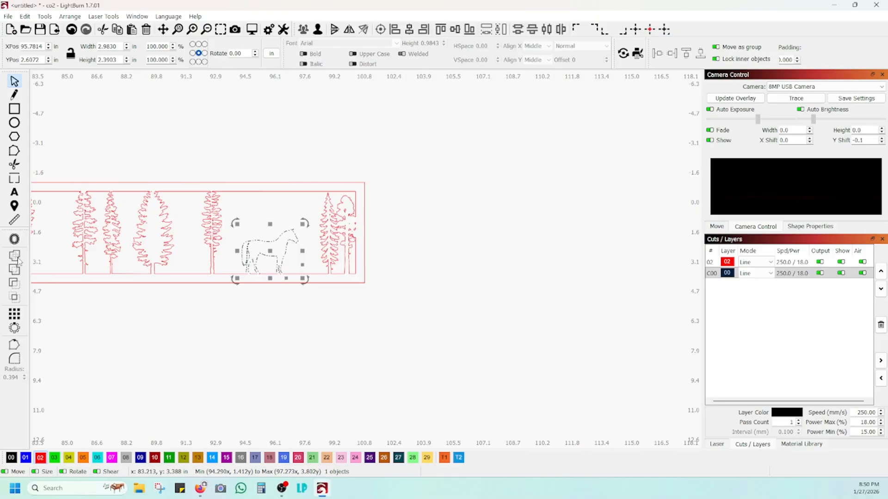
{"action": "left_click", "coordinate": [41, 458]}
{"action": "left_click", "coordinate": [435, 328]}
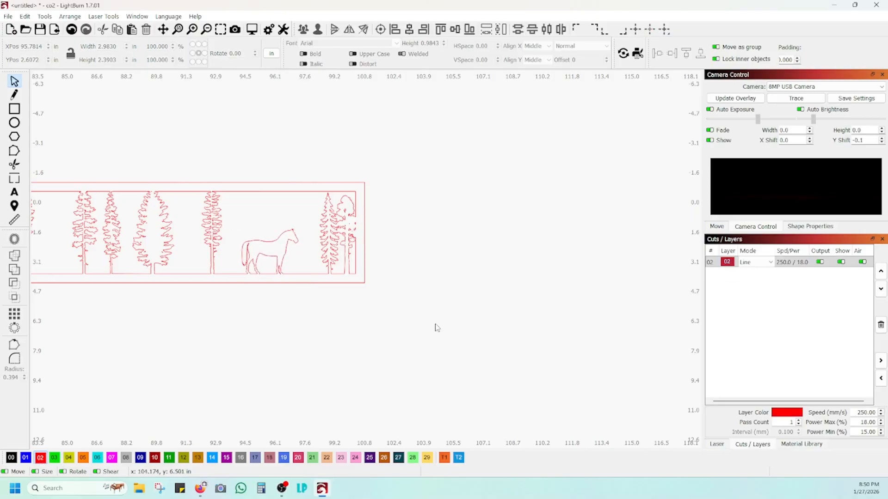
- Examine the whole tree panel and how the horse's legs merge with the inner frame
{"action": "scroll", "coordinate": [281, 339], "scroll_direction": "down", "scroll_amount": 2}
{"action": "left_click_drag", "start_coordinate": [226, 346], "coordinate": [386, 313]}
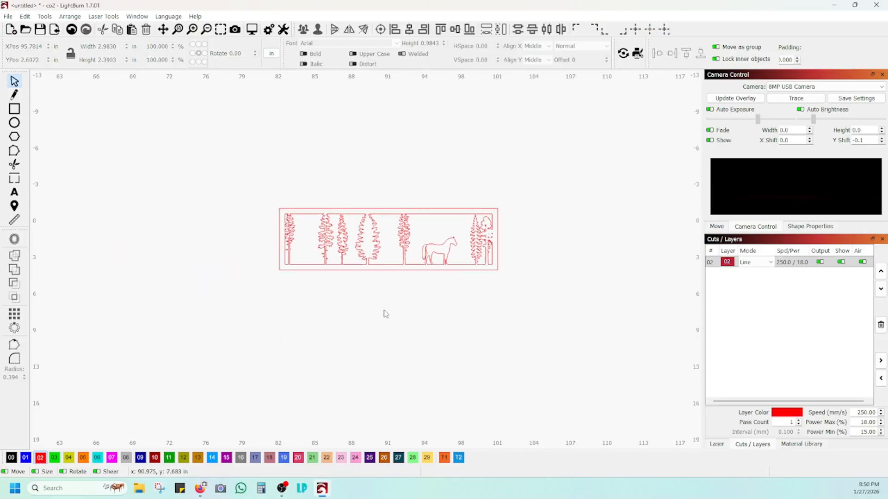
{"action": "scroll", "coordinate": [383, 311], "scroll_direction": "up", "scroll_amount": 6}
{"action": "scroll", "coordinate": [426, 278], "scroll_direction": "down", "scroll_amount": 1}
{"action": "scroll", "coordinate": [422, 281], "scroll_direction": "down", "scroll_amount": 2}
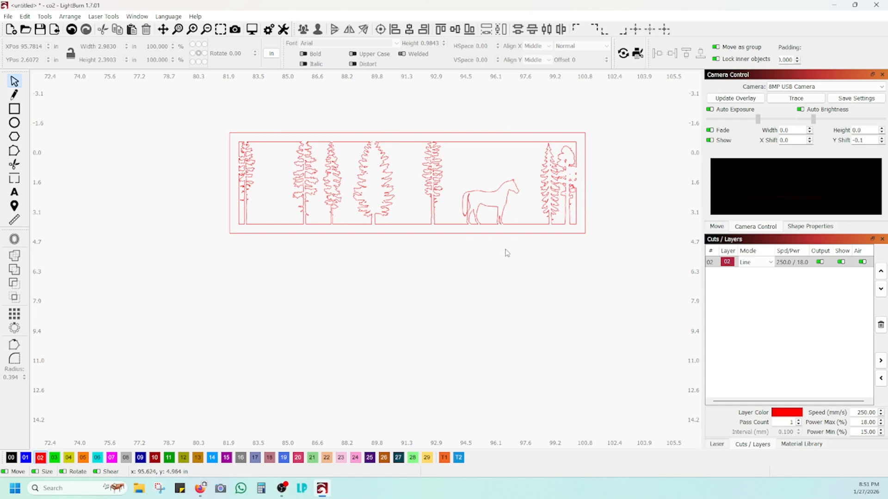
{"action": "left_click_drag", "start_coordinate": [503, 237], "coordinate": [412, 272]}
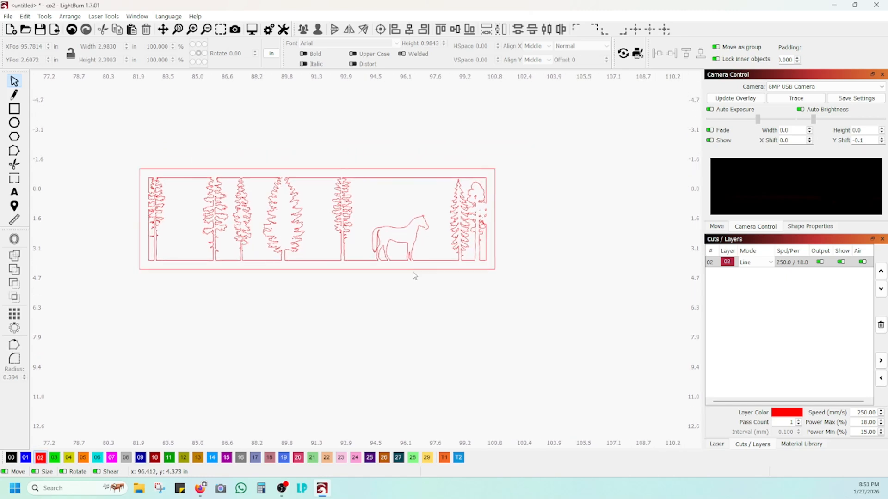
{"action": "scroll", "coordinate": [415, 276], "scroll_direction": "up", "scroll_amount": 2}
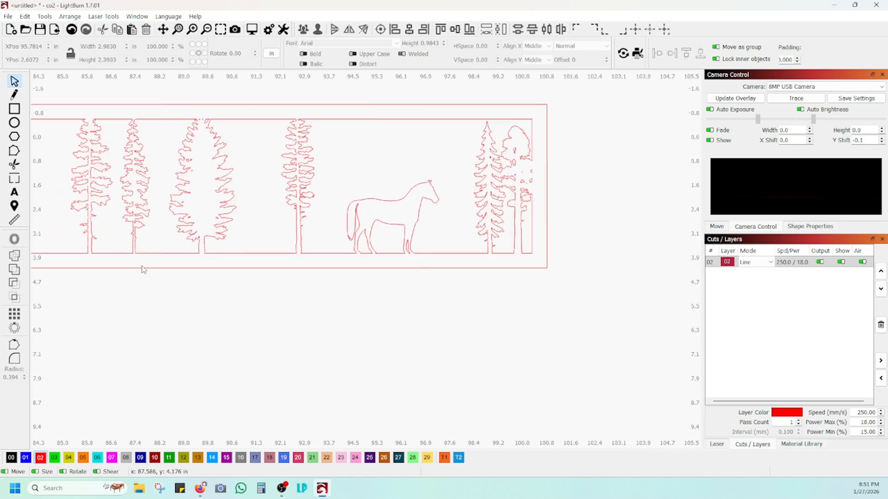